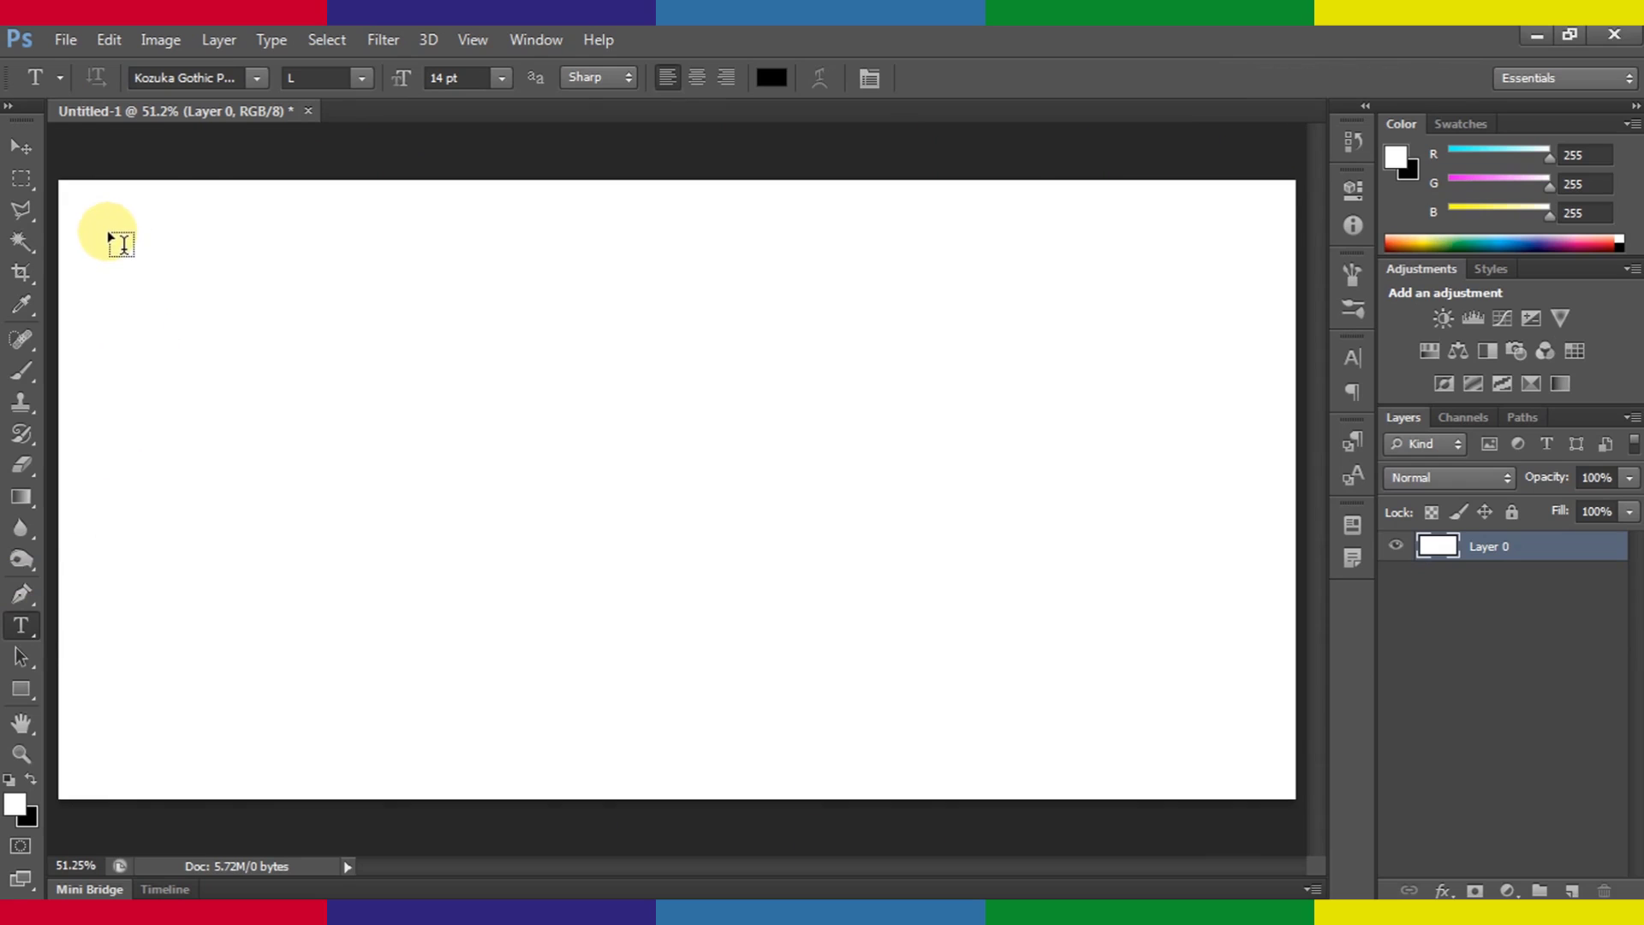
# - Draw a paragraph text box across the canvas and paste in the Lorem Ipsum text
pyautogui.moveTo(109, 234); pyautogui.dragTo(1130, 752)
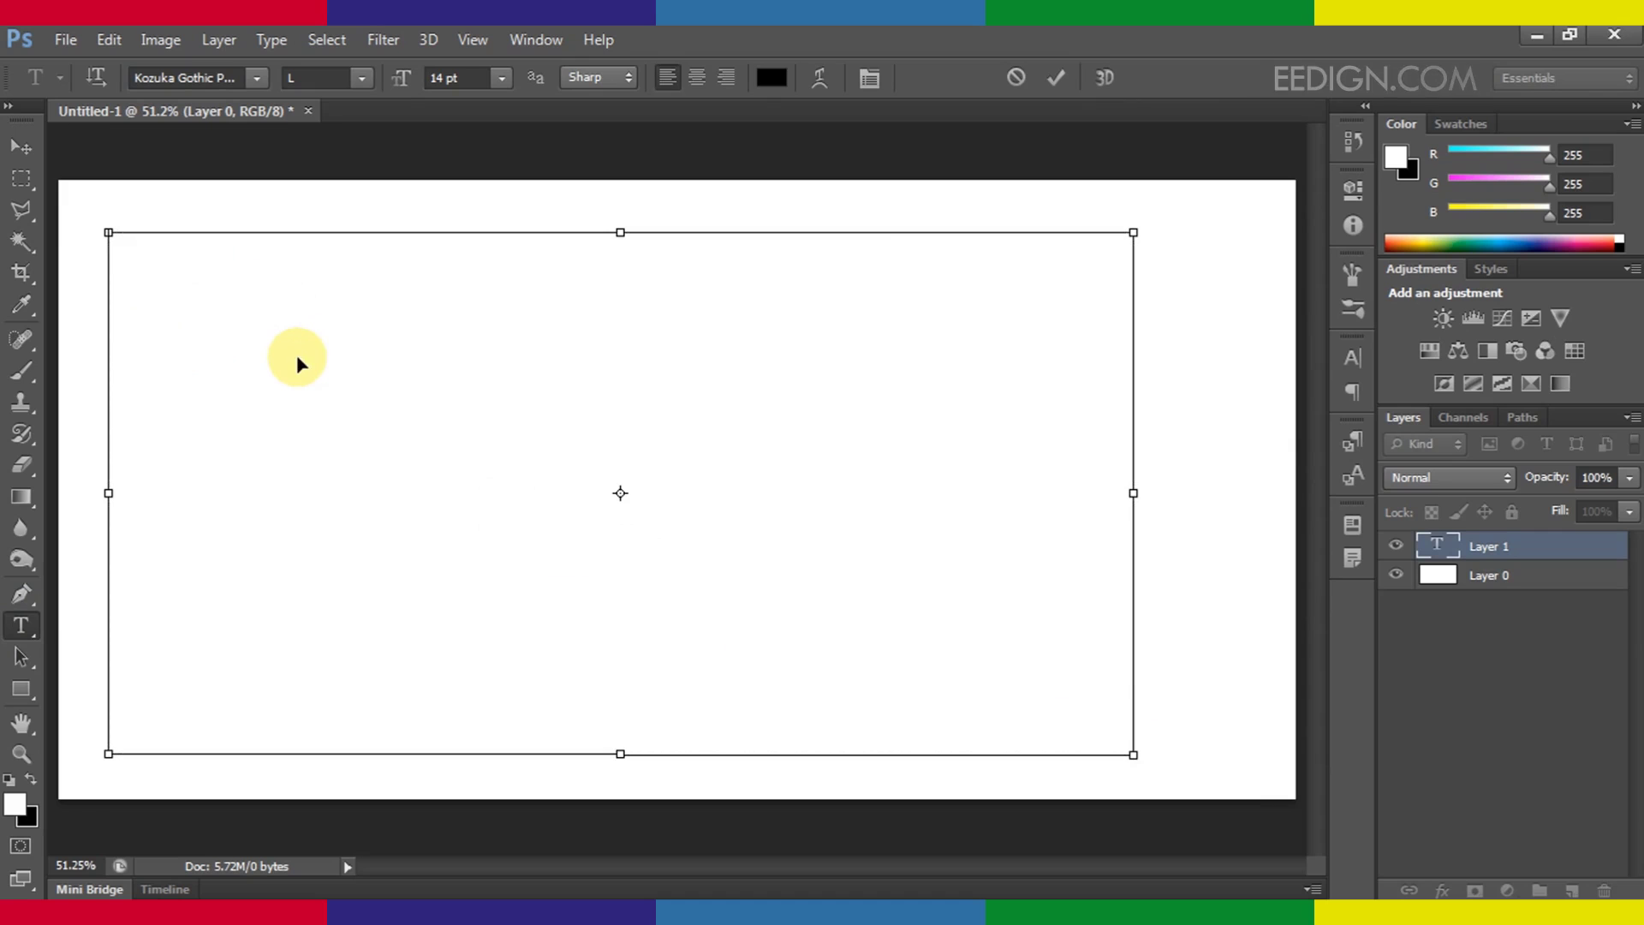
pyautogui.write("Lorem Ipsum is simply dummy text of the printing and typesetting industry. Lorem Ipsum has been the industry's standard dummy text ever since the 1500s, when an unknown printer took a galley of type and scrambled it to make a type specimen book. It has survived not only five centuries, but also the leap into electronic typesetting, remaining essentially unchanged. It was popularised in the 1960s with the release of Letraset sheets containing Lorem Ipsum passages, and more recently with desktop publishing software like Aldus PageMaker including versions of Lorem Ipsum.")
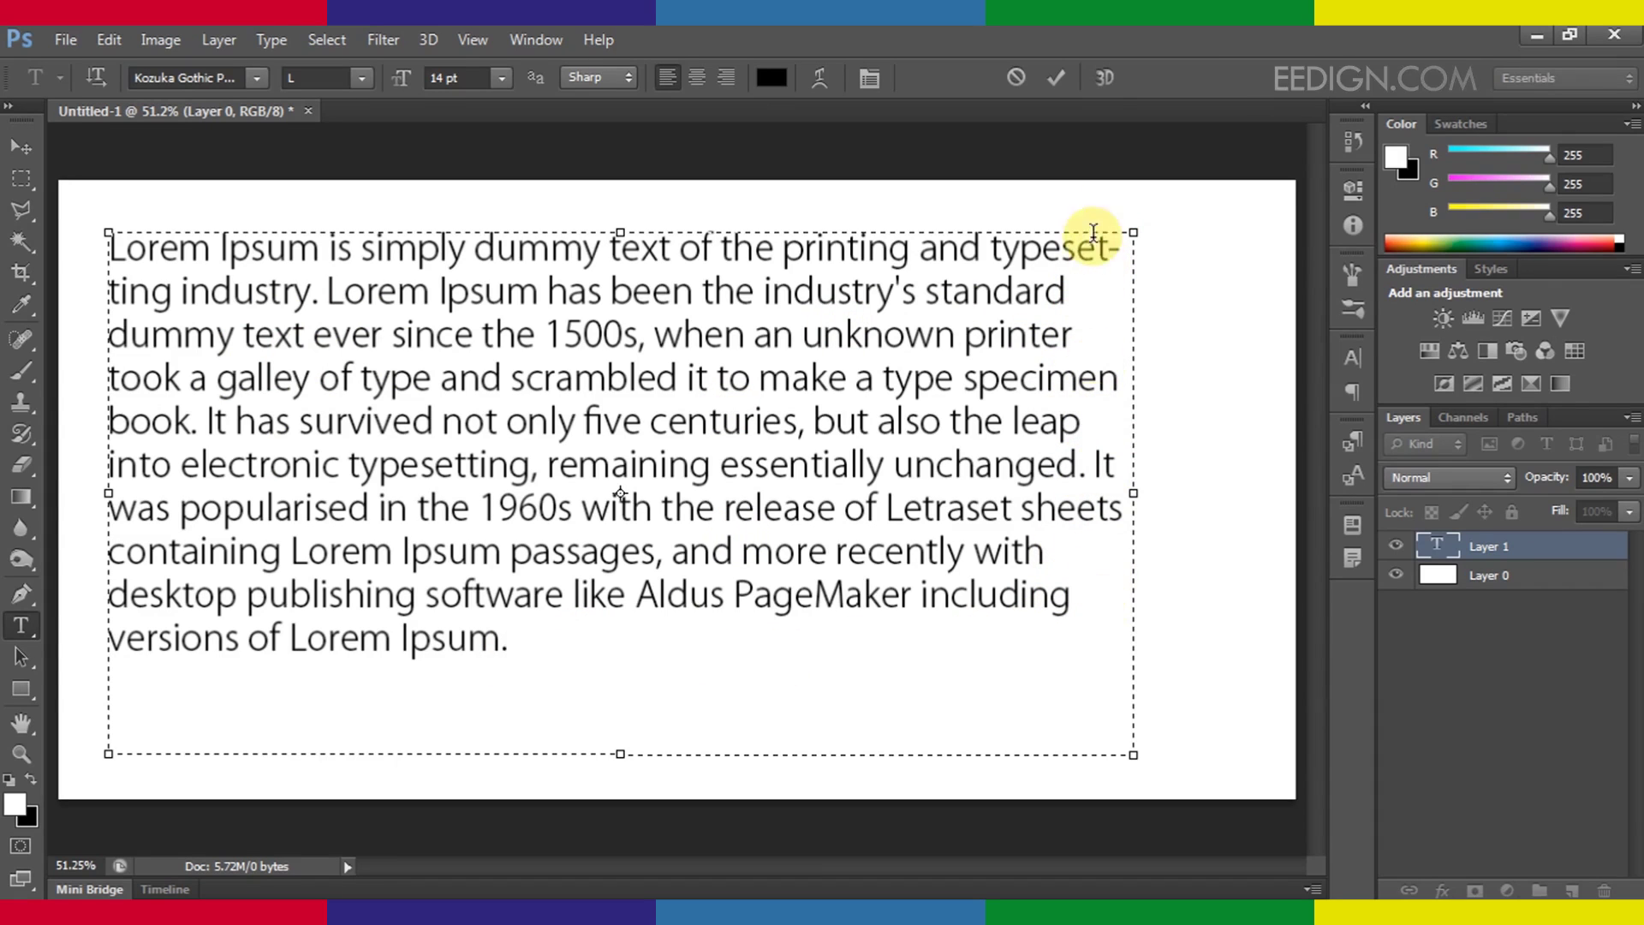
pyautogui.moveTo(536, 642); pyautogui.dragTo(111, 202)
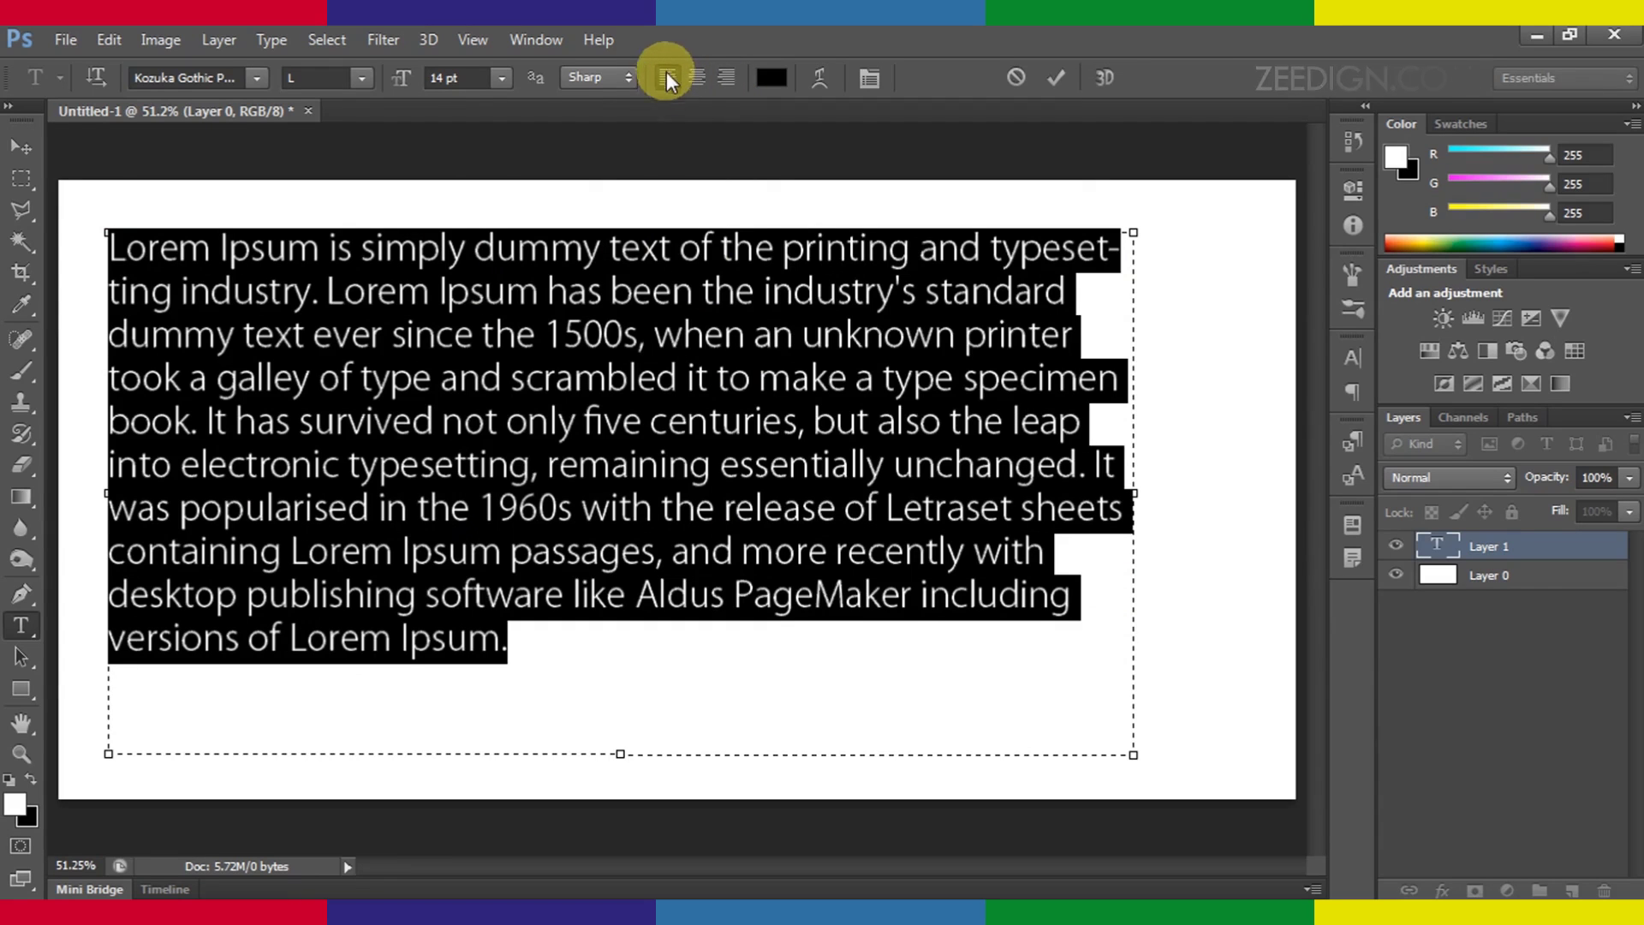
pyautogui.click(696, 77)
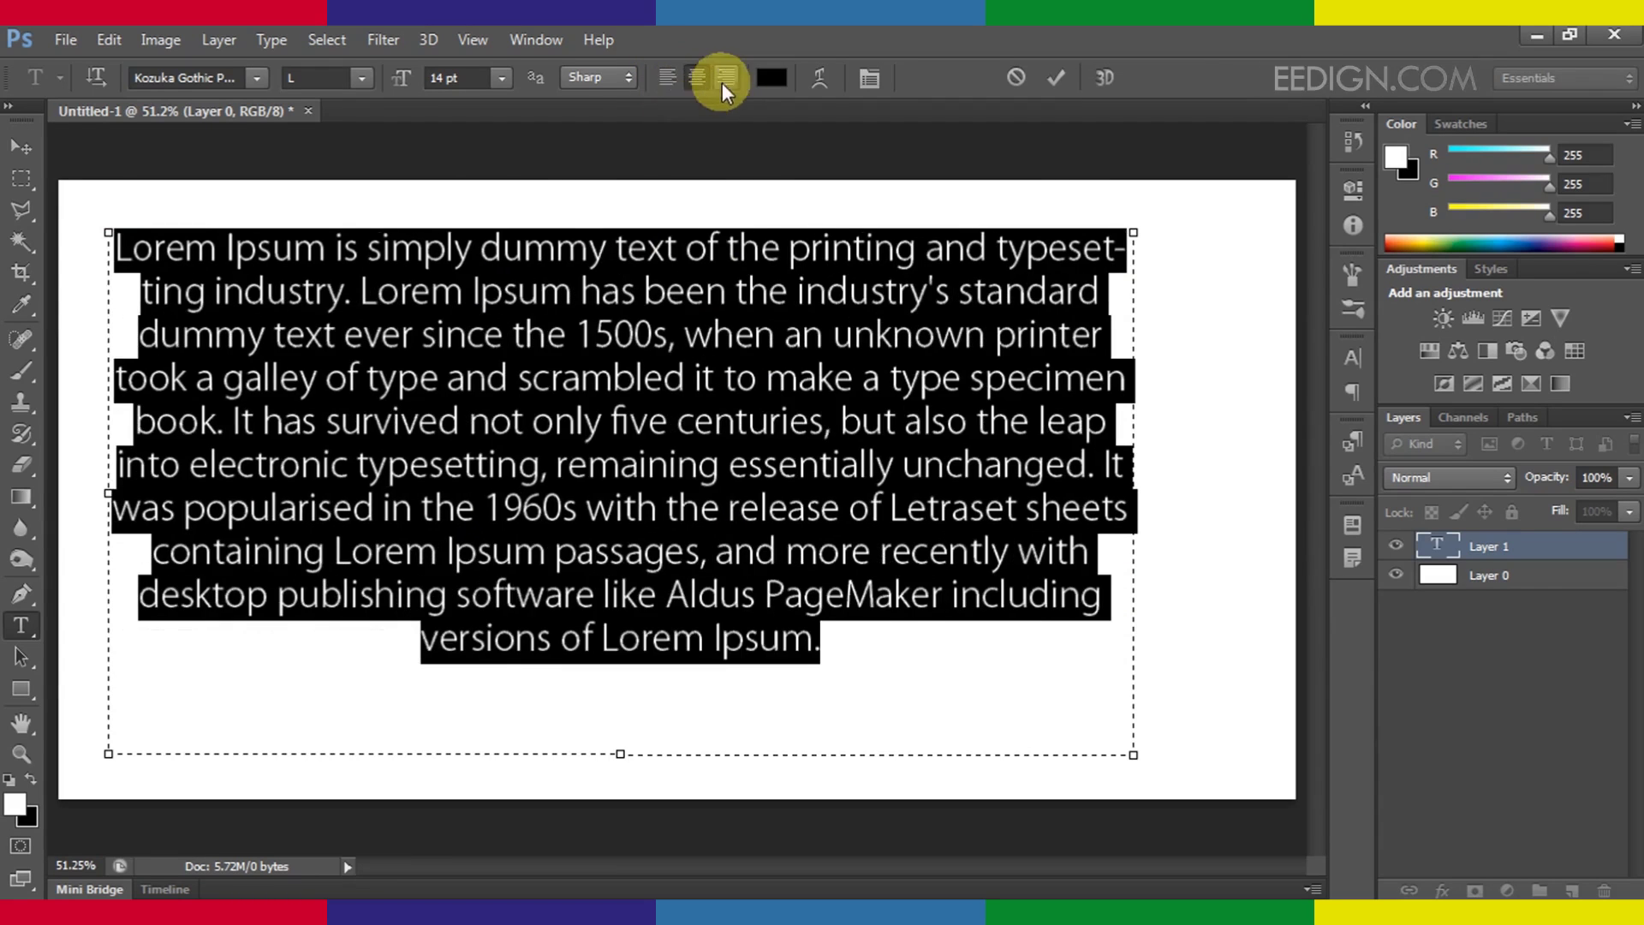
pyautogui.click(723, 76)
pyautogui.click(666, 77)
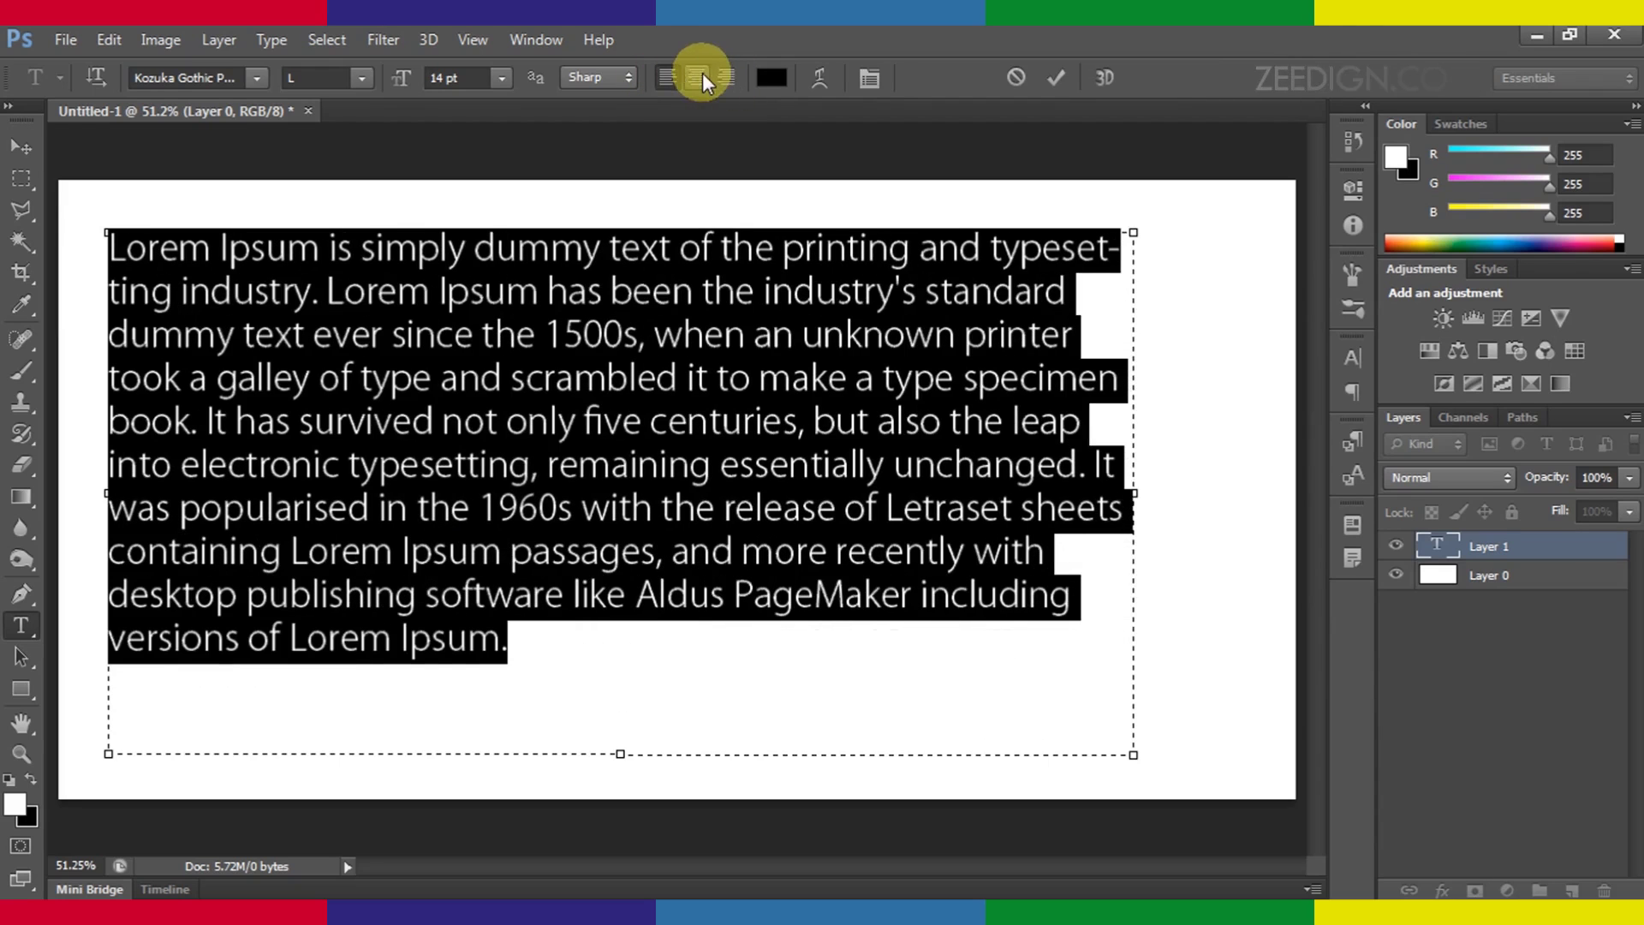
pyautogui.click(529, 649)
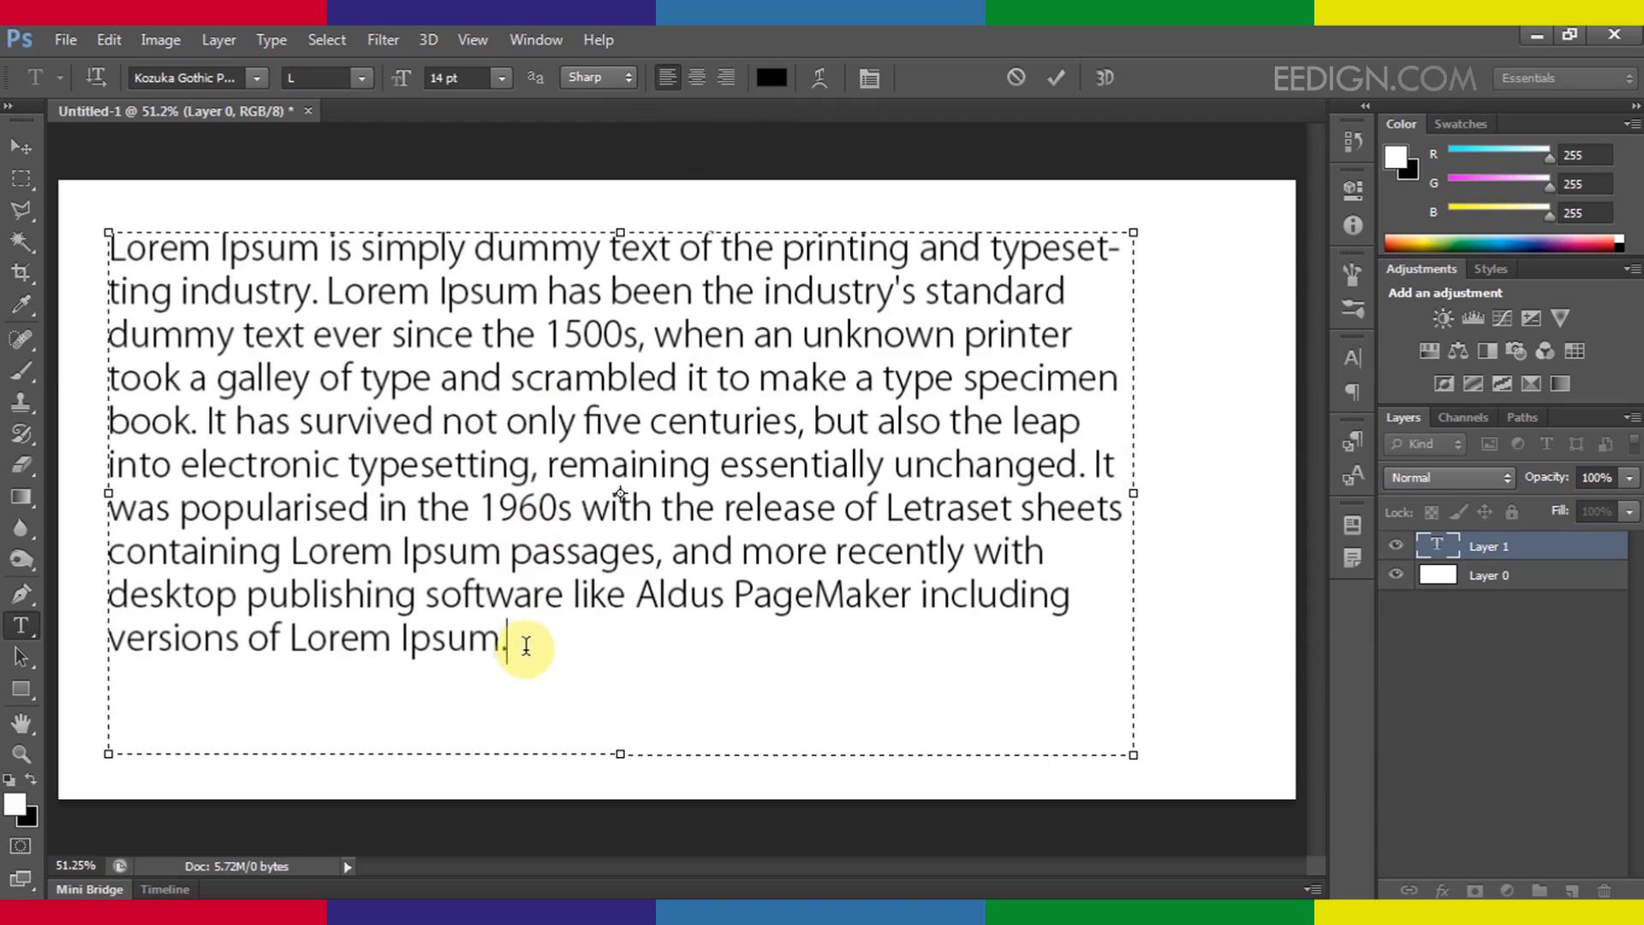
# - Justify the paragraph with the last line left-aligned, then shift it slightly right and down
pyautogui.moveTo(526, 646); pyautogui.dragTo(18, 209)
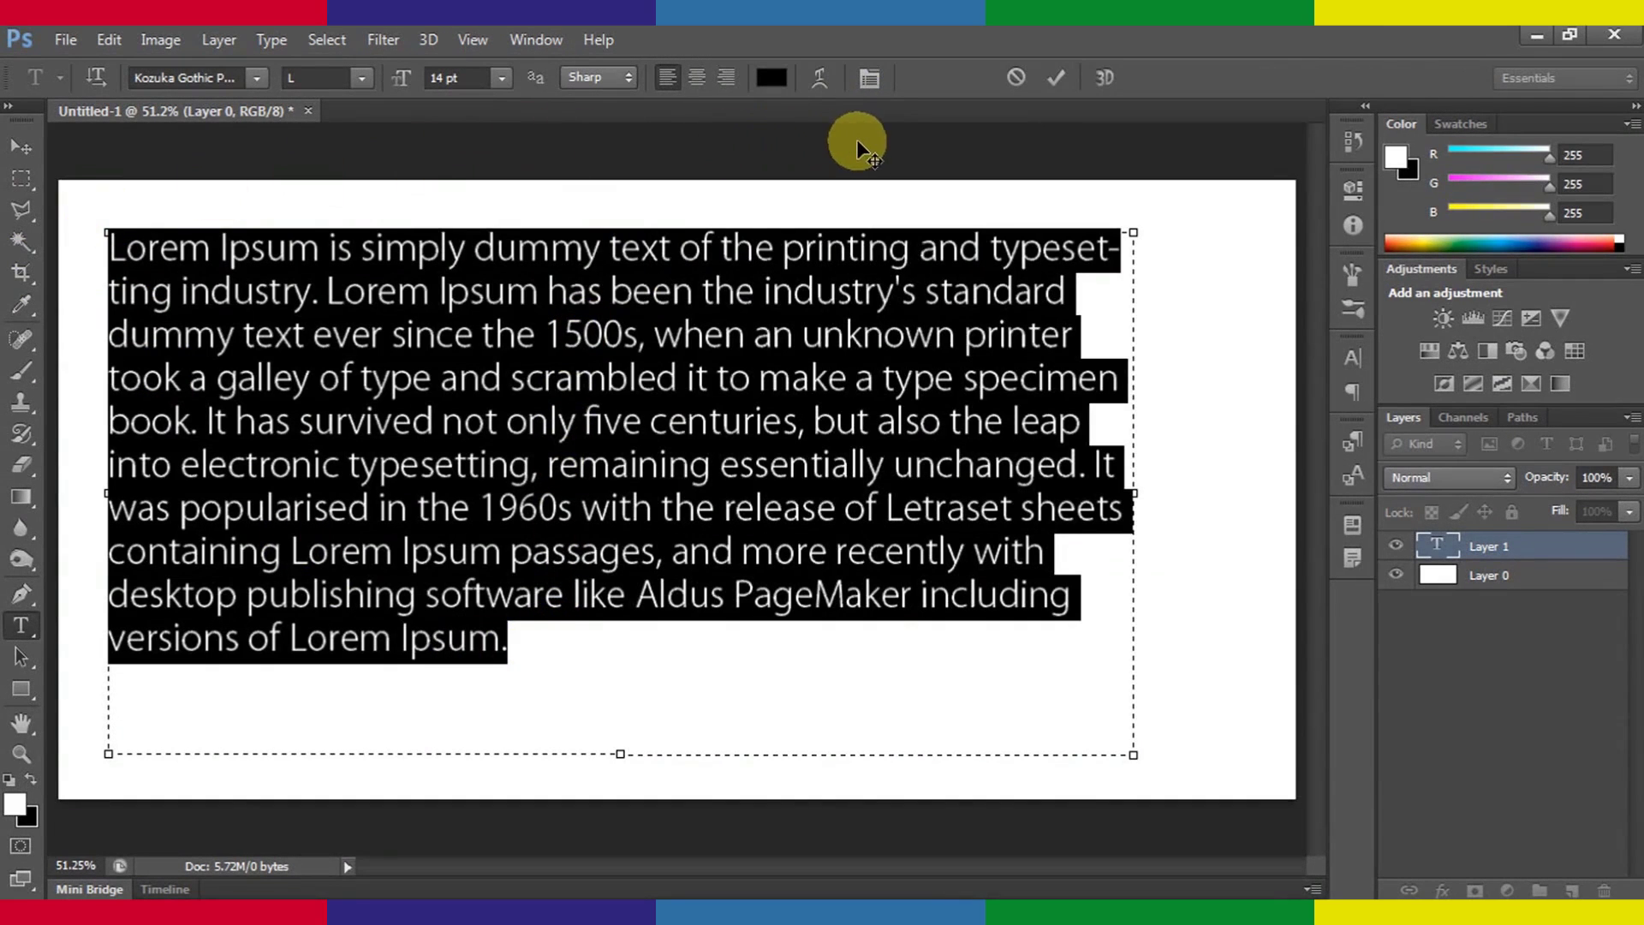
pyautogui.click(869, 79)
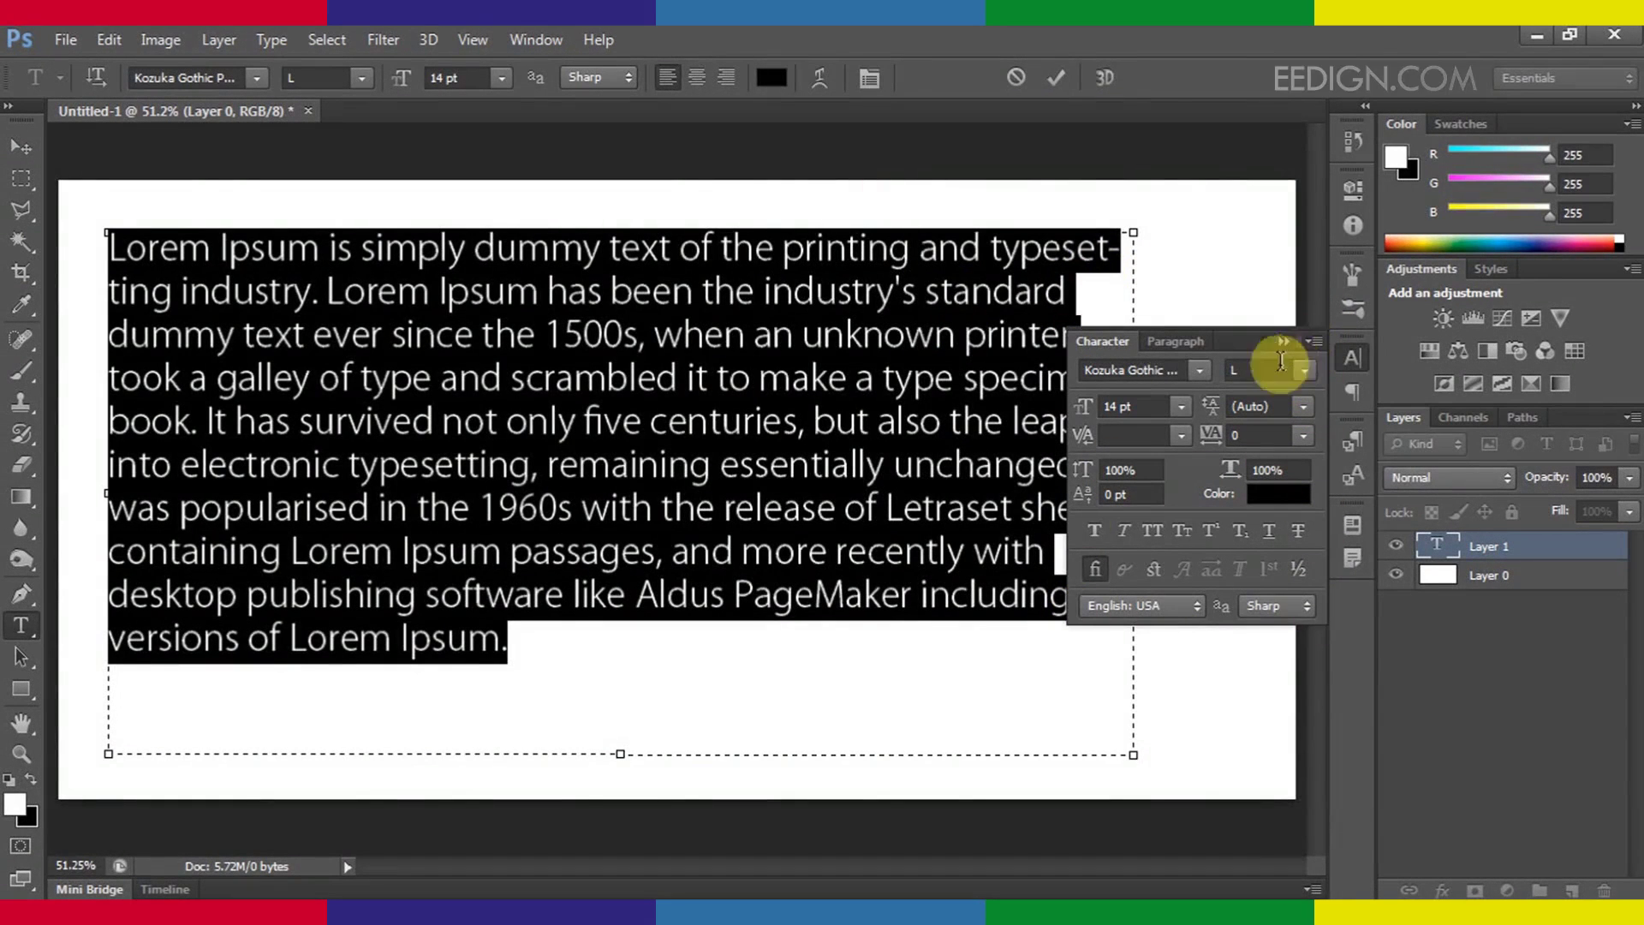
pyautogui.click(1176, 342)
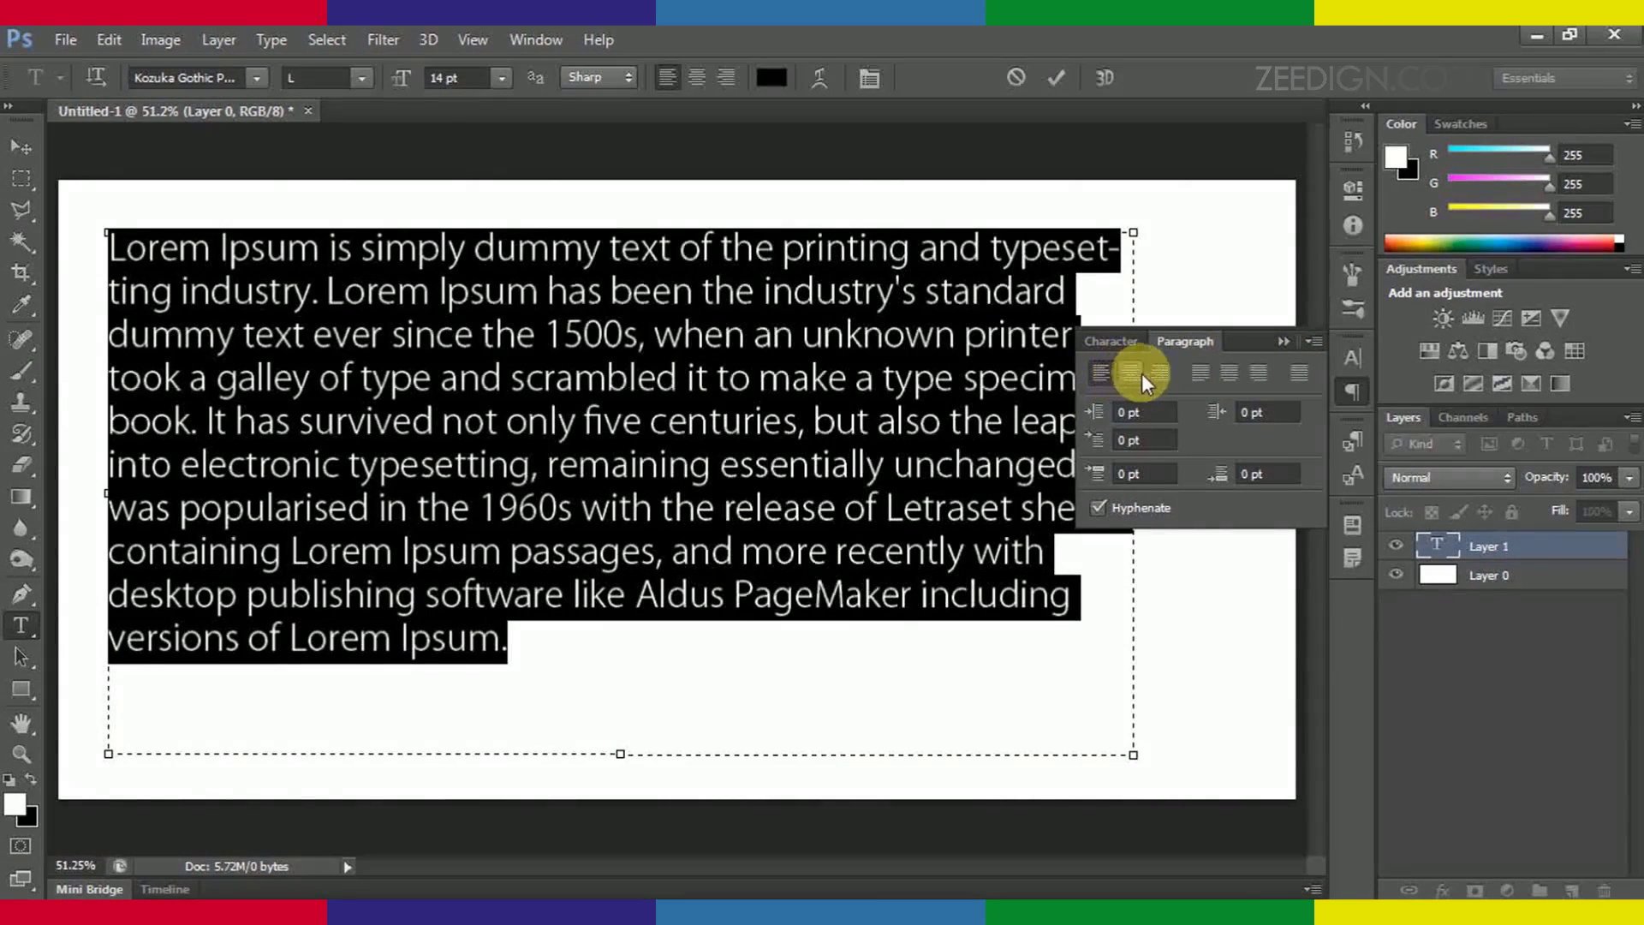
pyautogui.click(1199, 371)
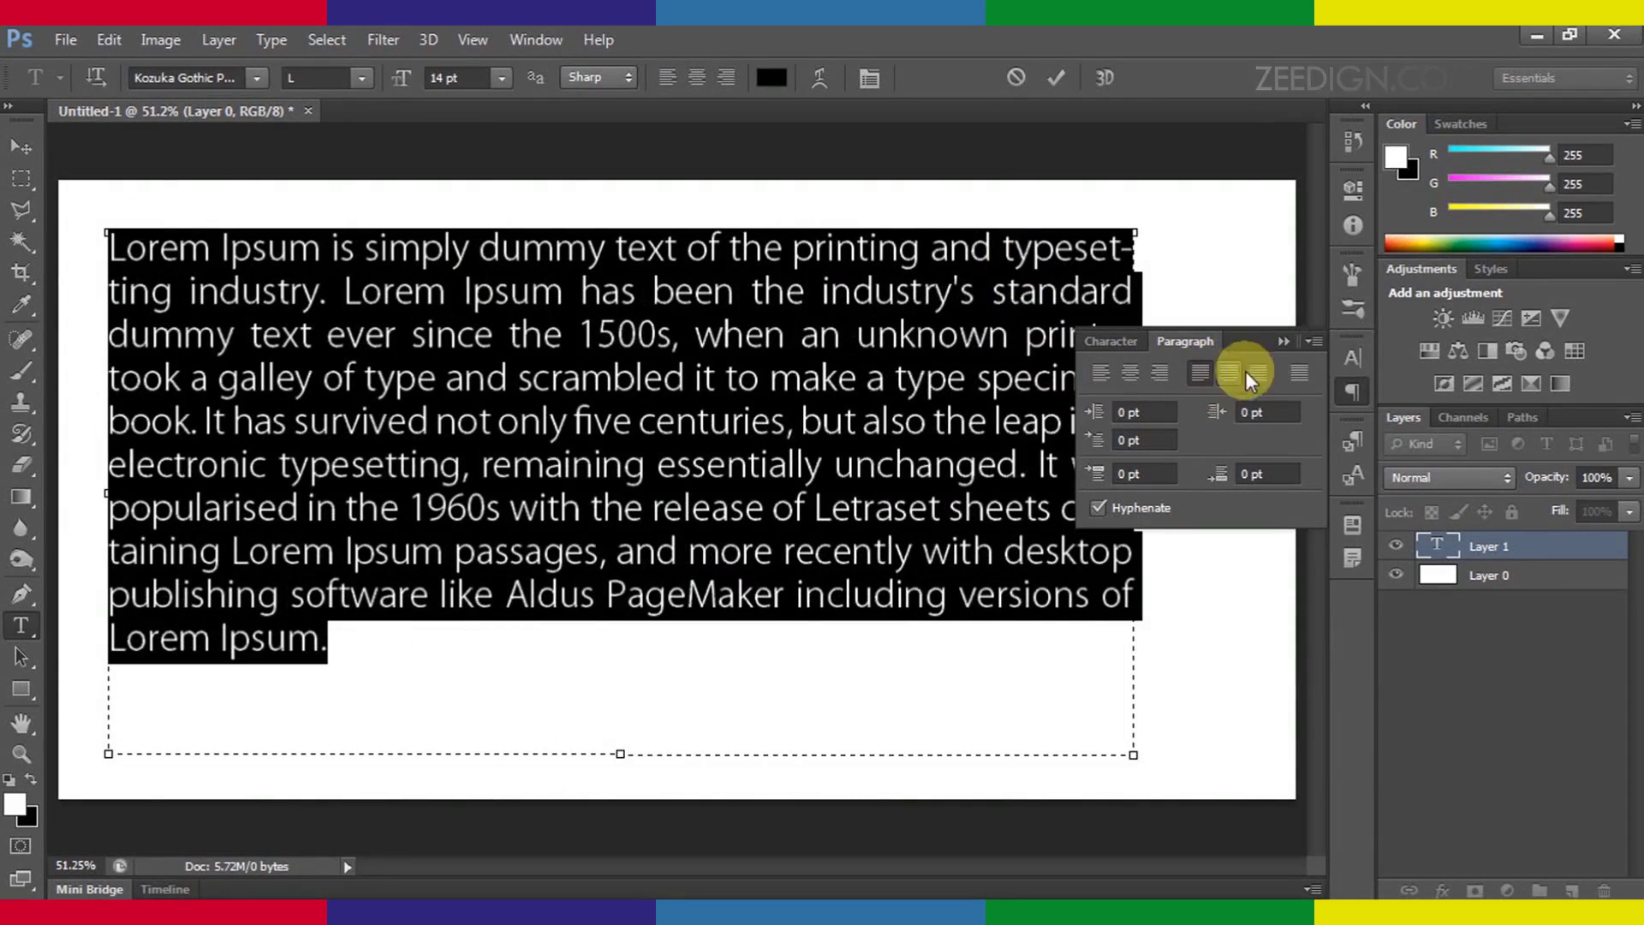
pyautogui.click(1285, 341)
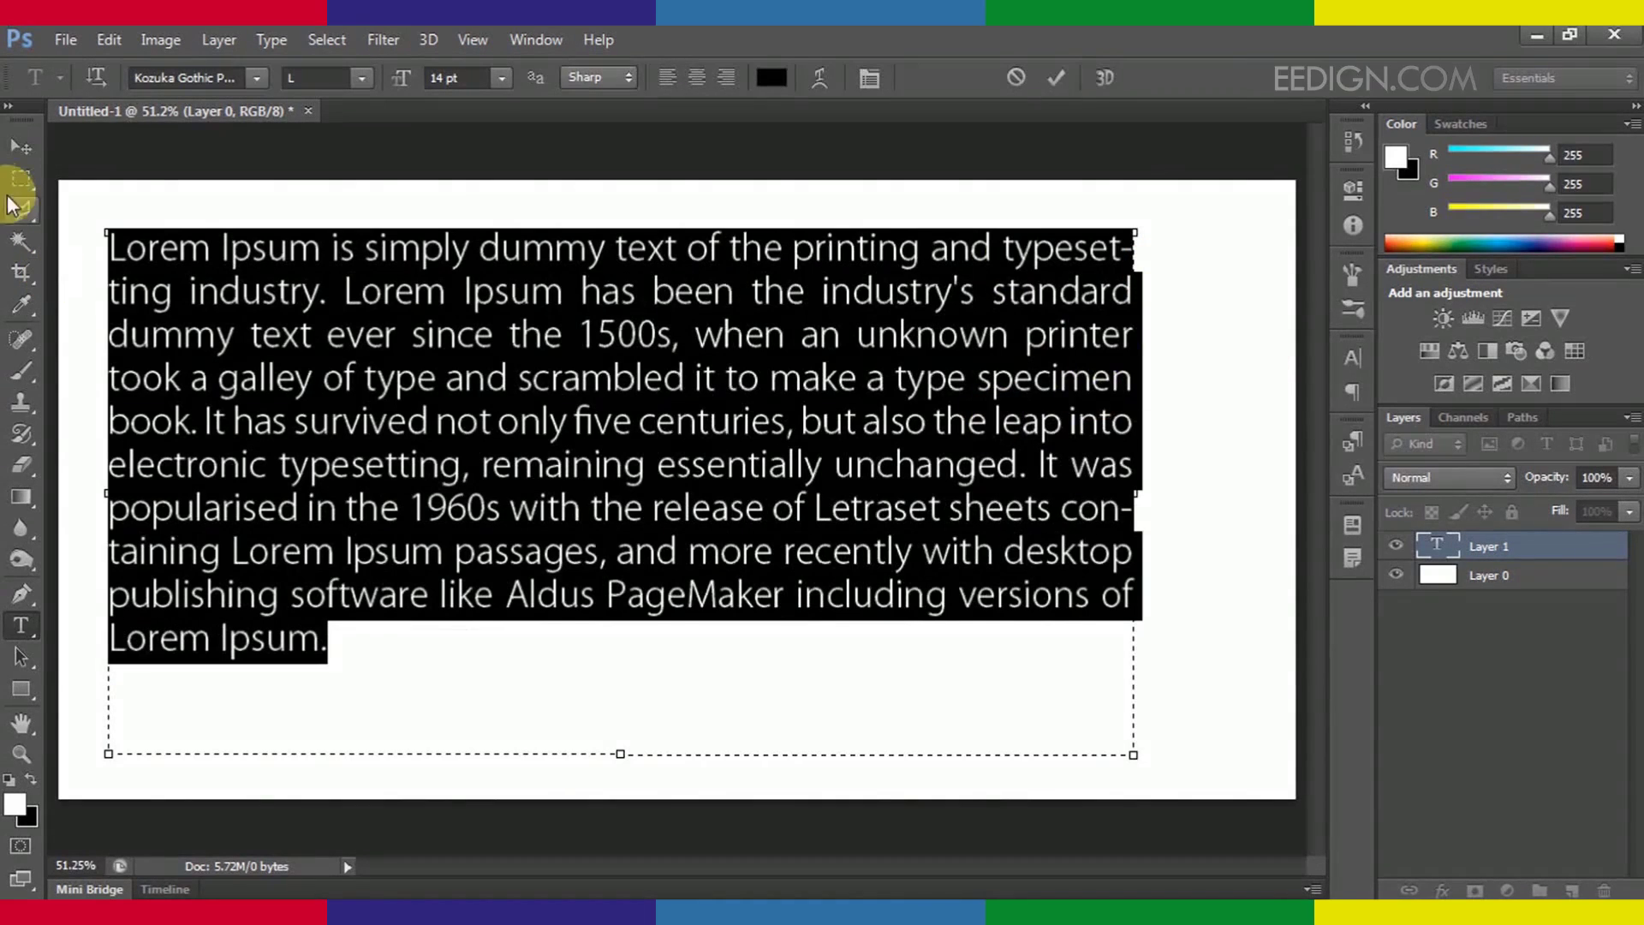
pyautogui.click(17, 153)
pyautogui.moveTo(532, 331); pyautogui.dragTo(567, 366)
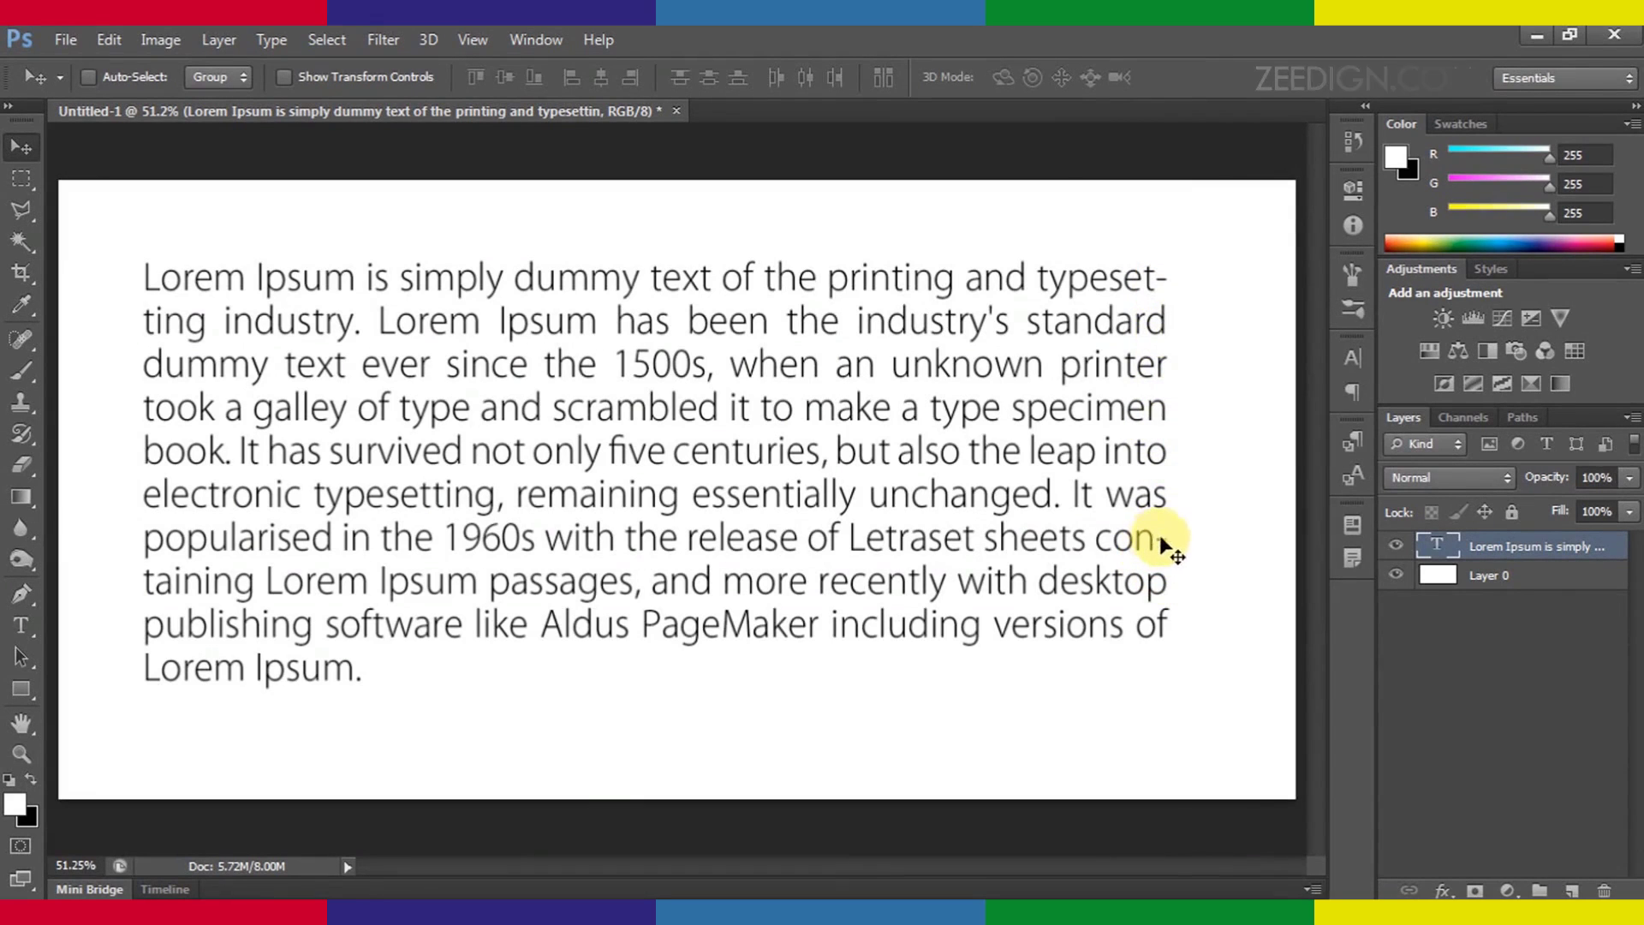
# - Turn off hyphenation so the paragraph reflows to ten lines, then nudge it slightly lower
pyautogui.click(22, 625)
pyautogui.click(678, 495)
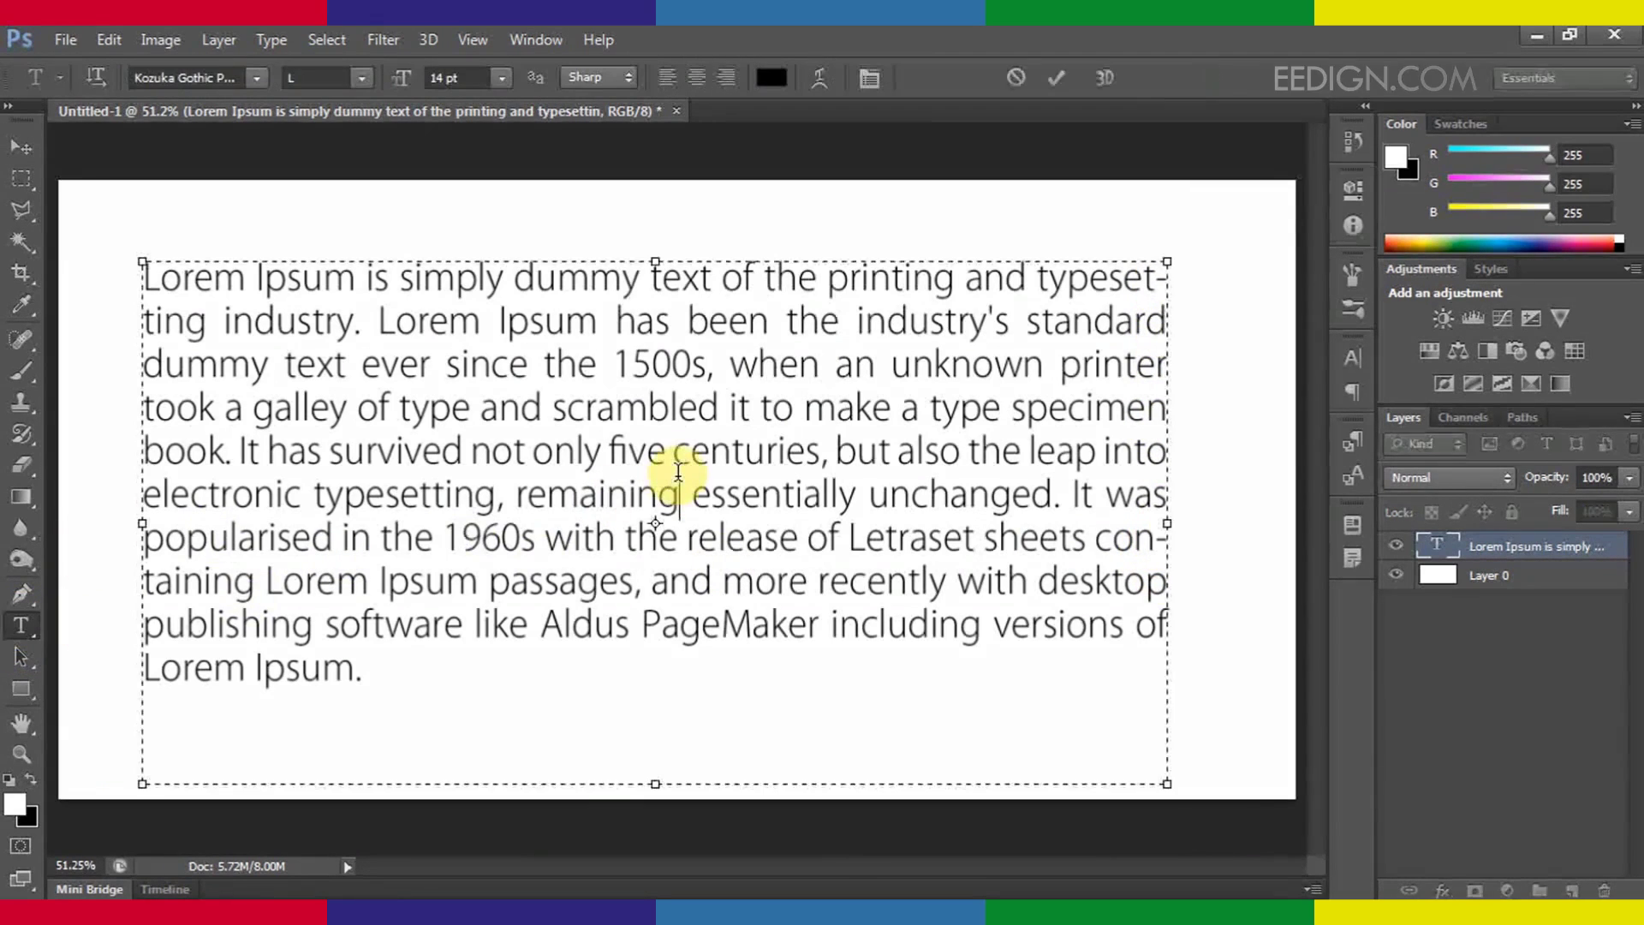
pyautogui.hotkey('ctrl', 'a')
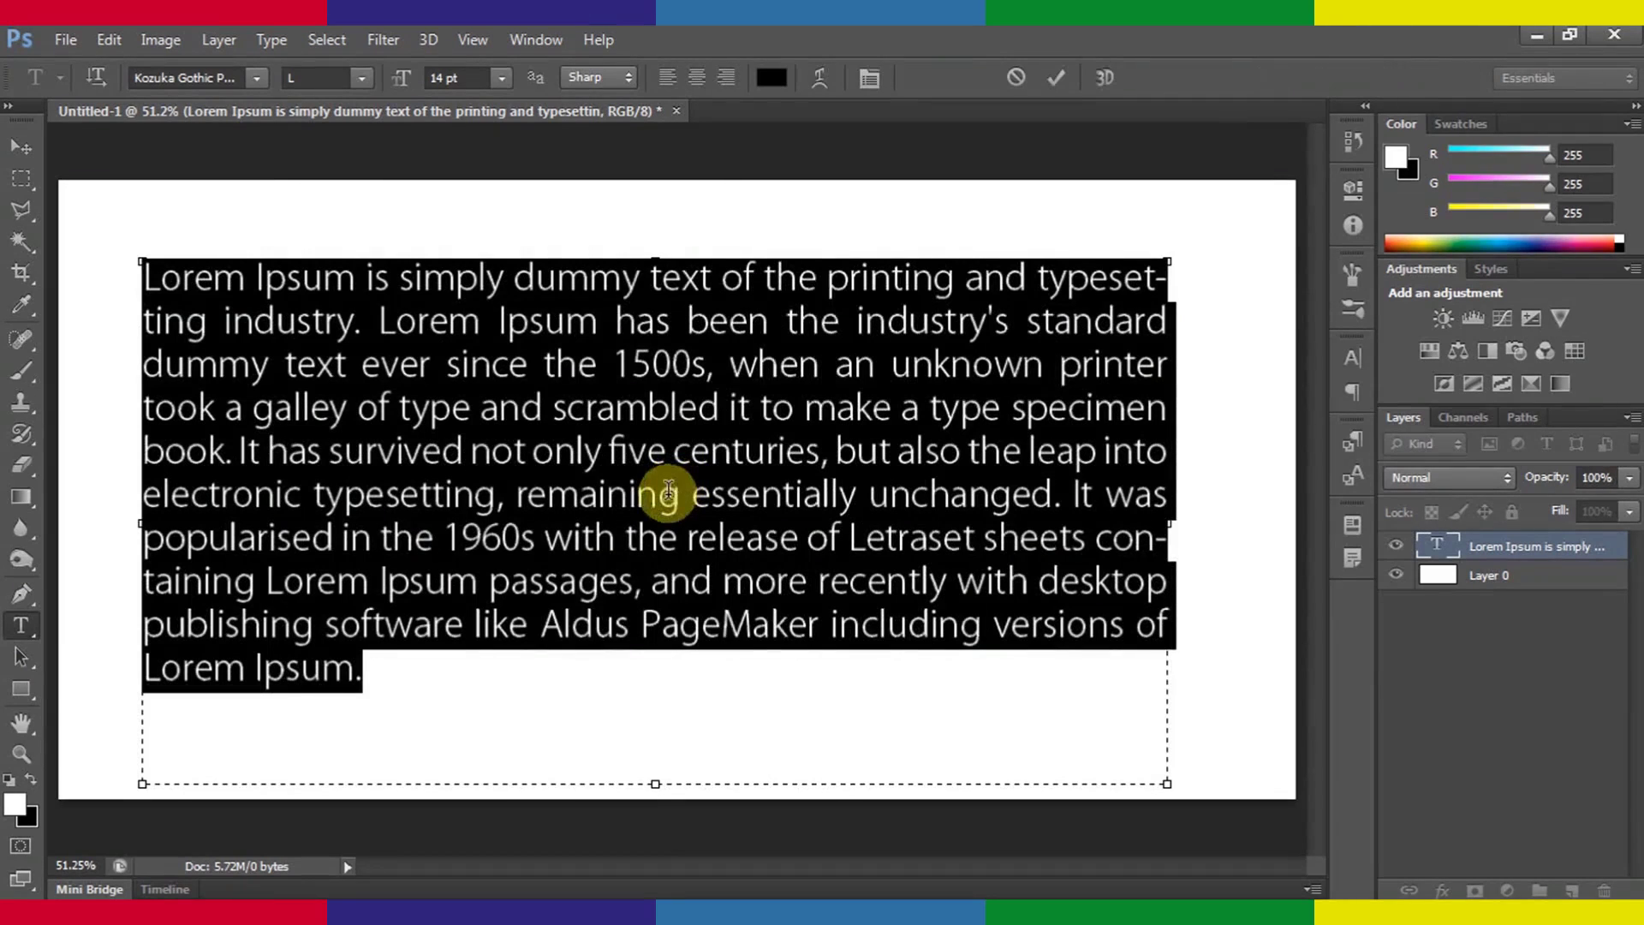
pyautogui.click(870, 78)
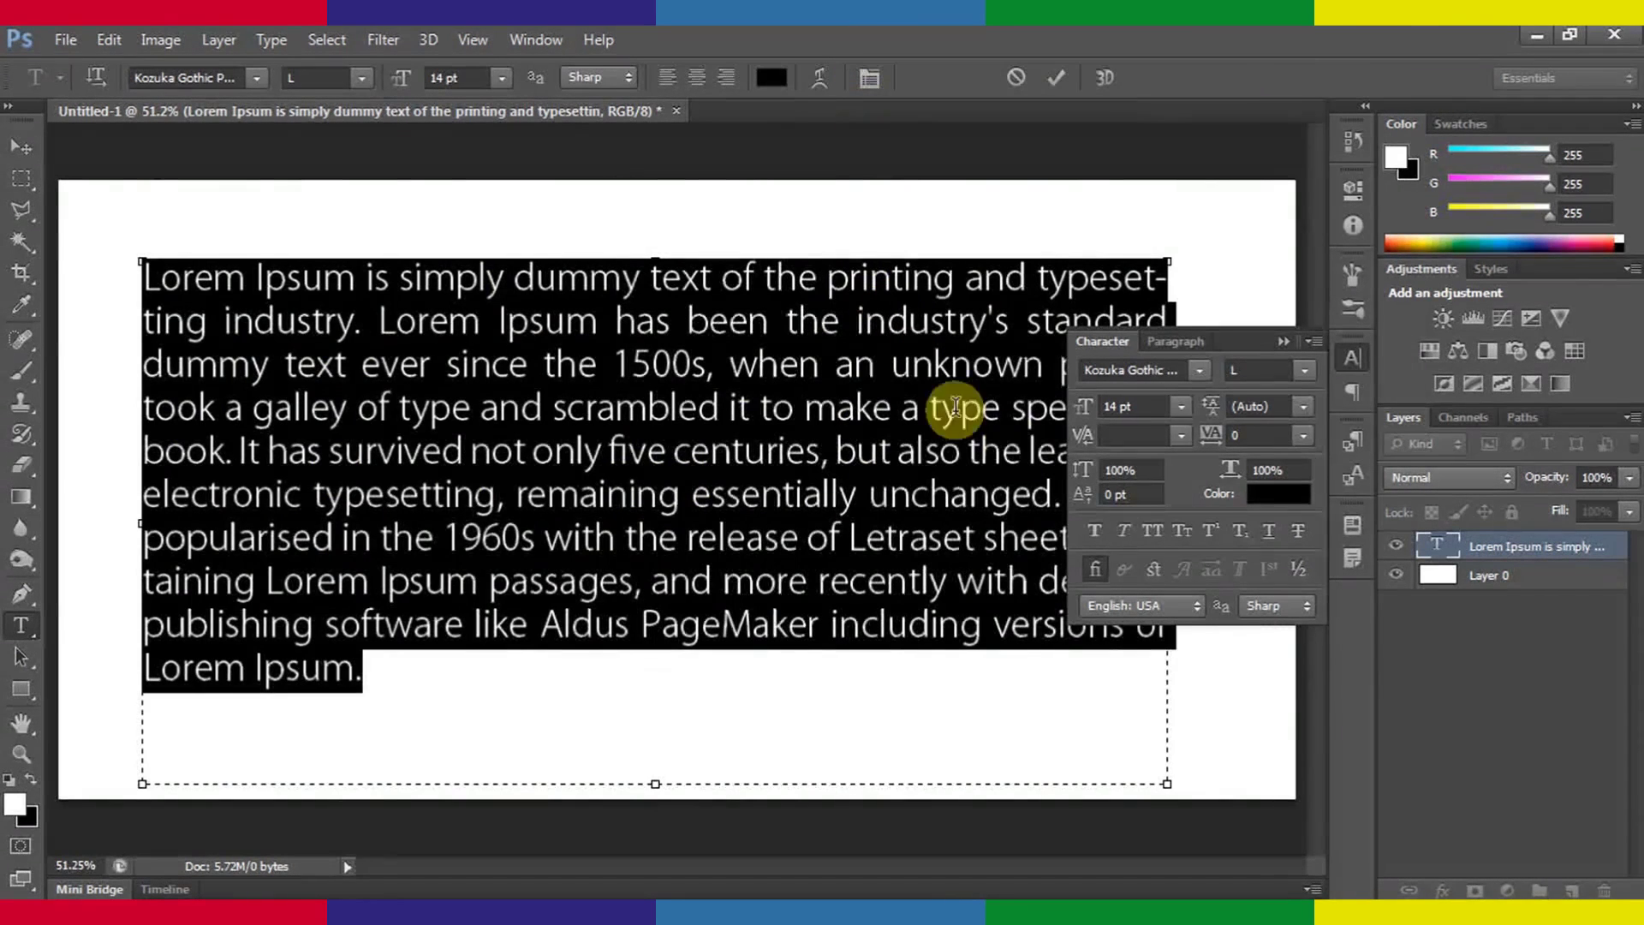
pyautogui.click(1177, 341)
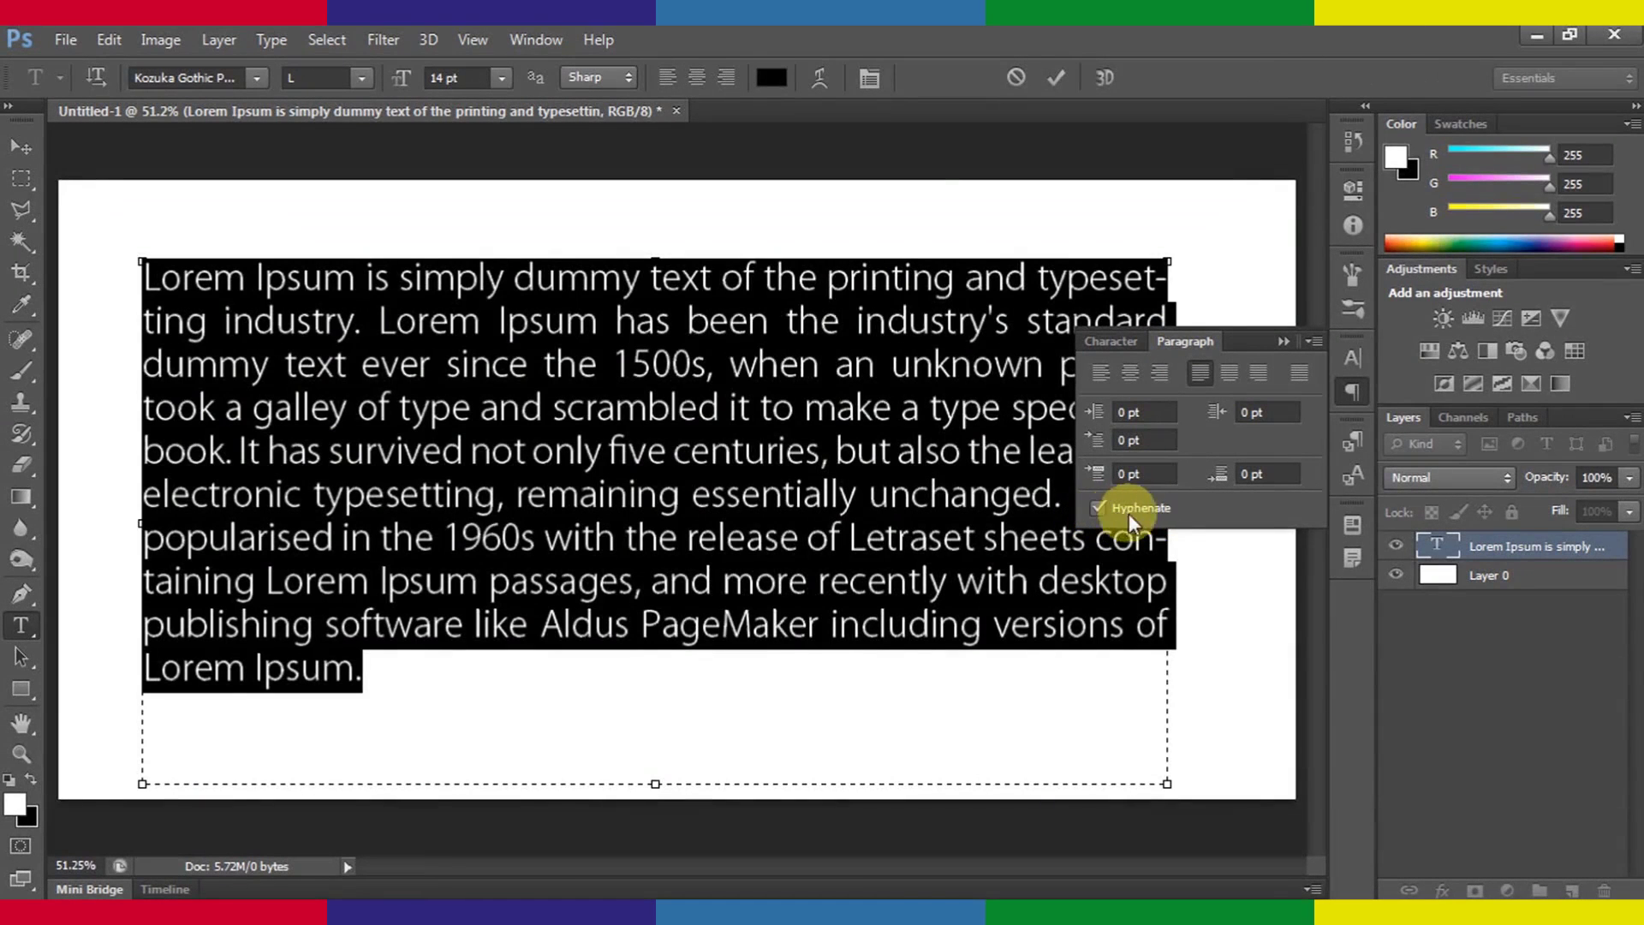
pyautogui.click(1098, 507)
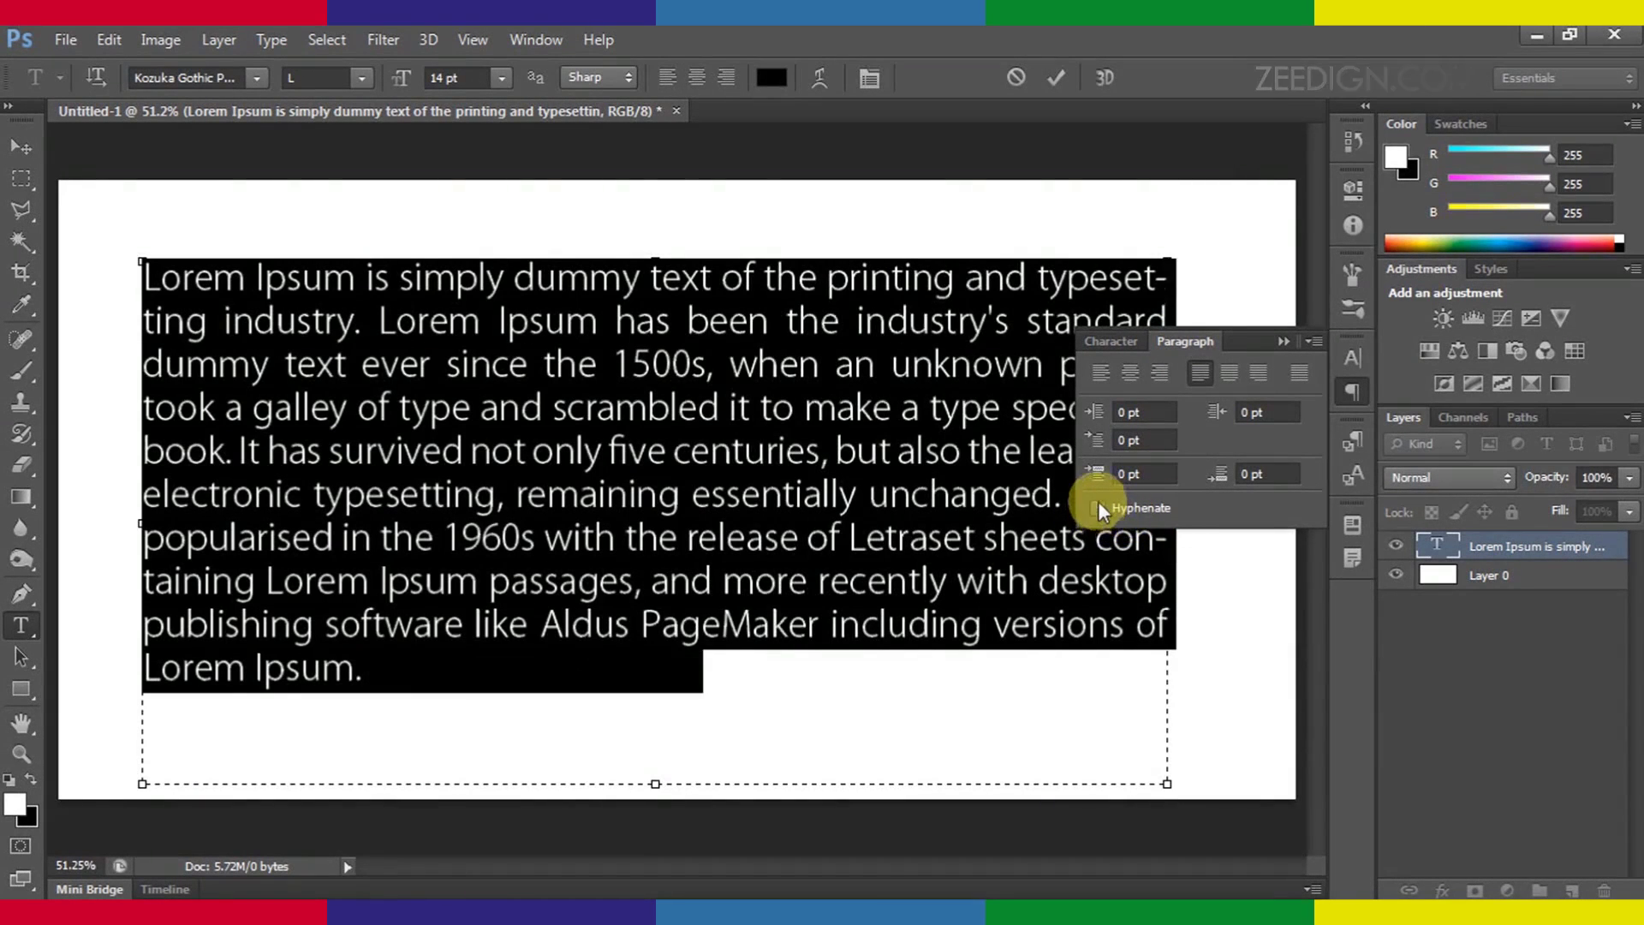
pyautogui.click(1284, 339)
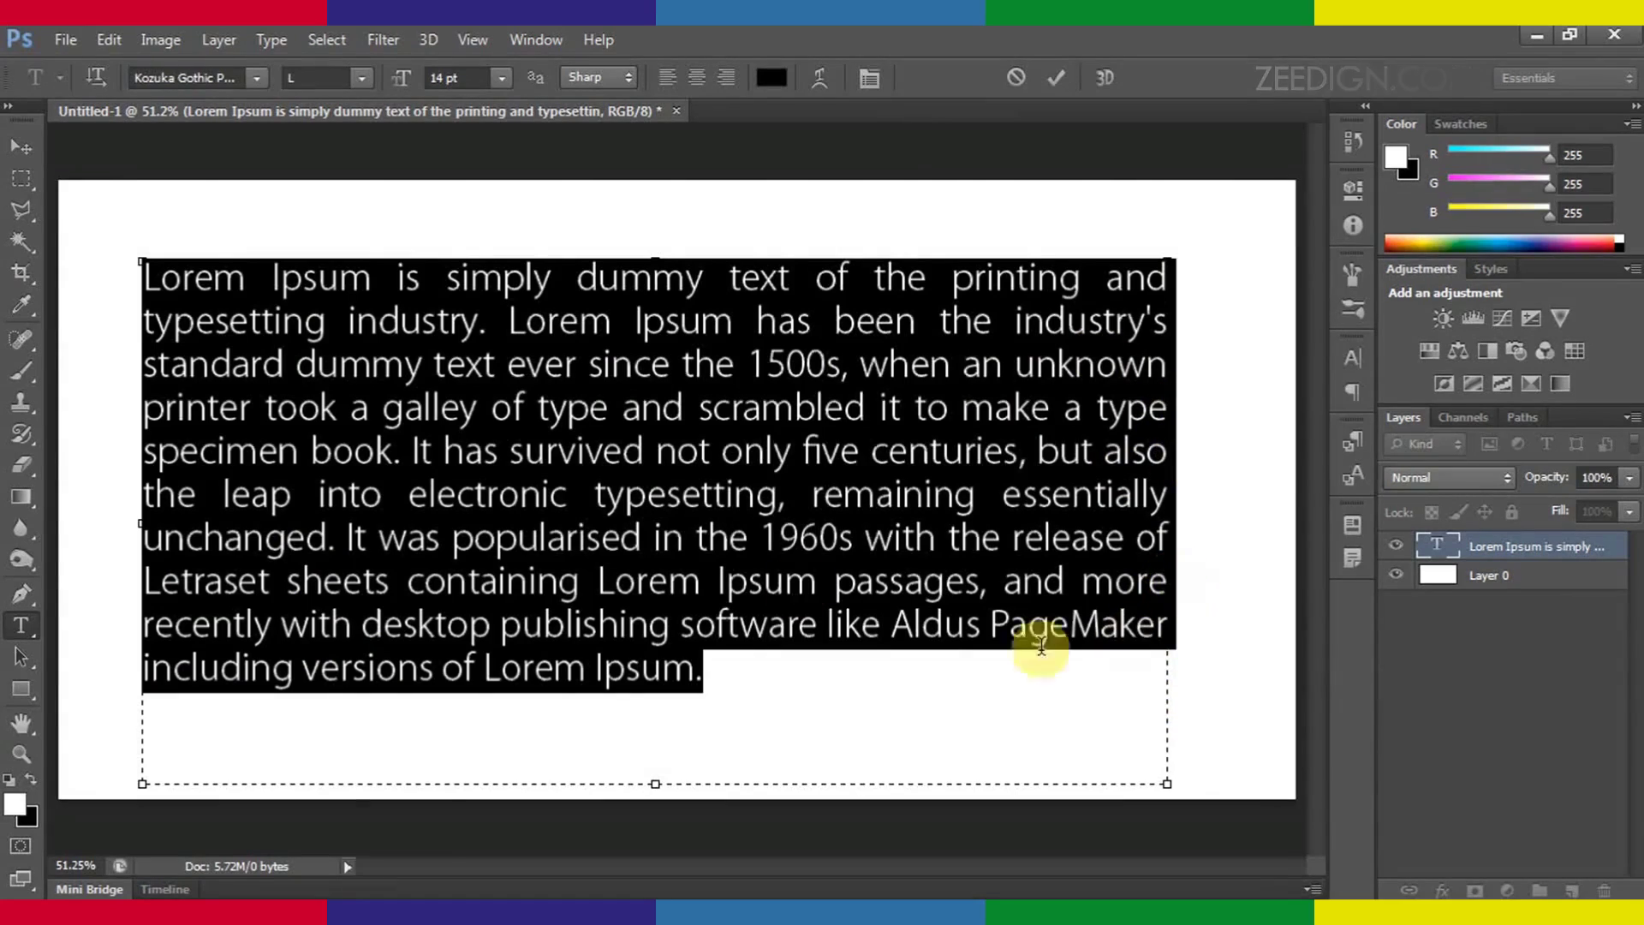
pyautogui.click(28, 156)
pyautogui.moveTo(680, 544)
pyautogui.mouseDown()
pyautogui.moveTo(725, 531)
pyautogui.moveTo(686, 558)
pyautogui.mouseUp()
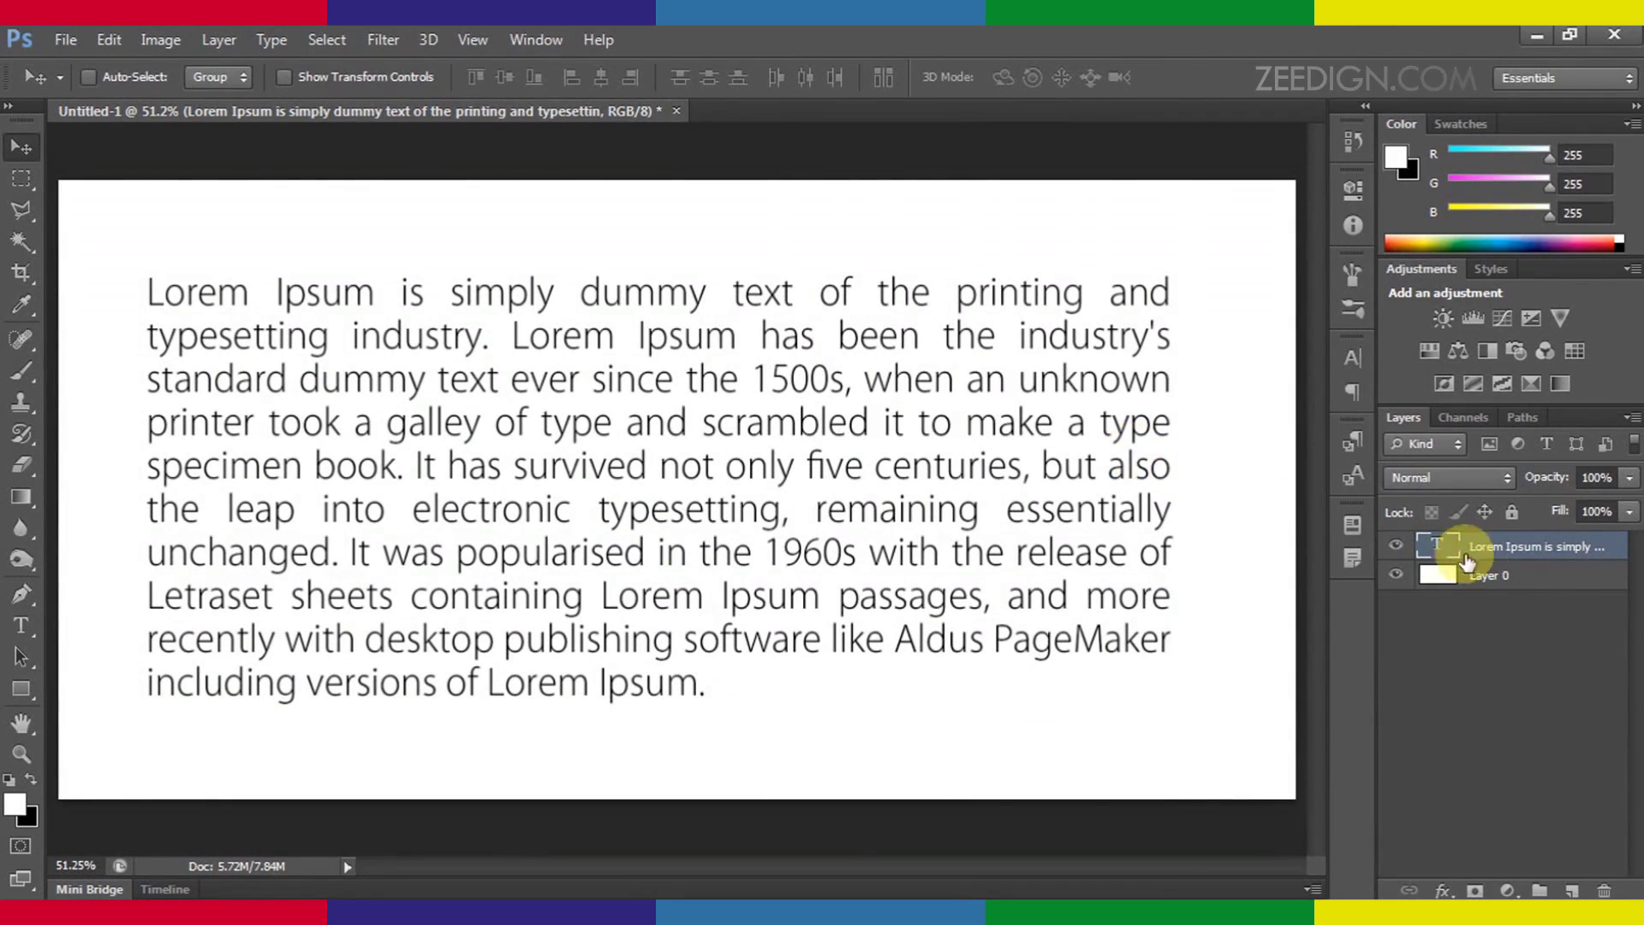
# - Hide the Lorem Ipsum paragraph layer
pyautogui.click(1395, 548)
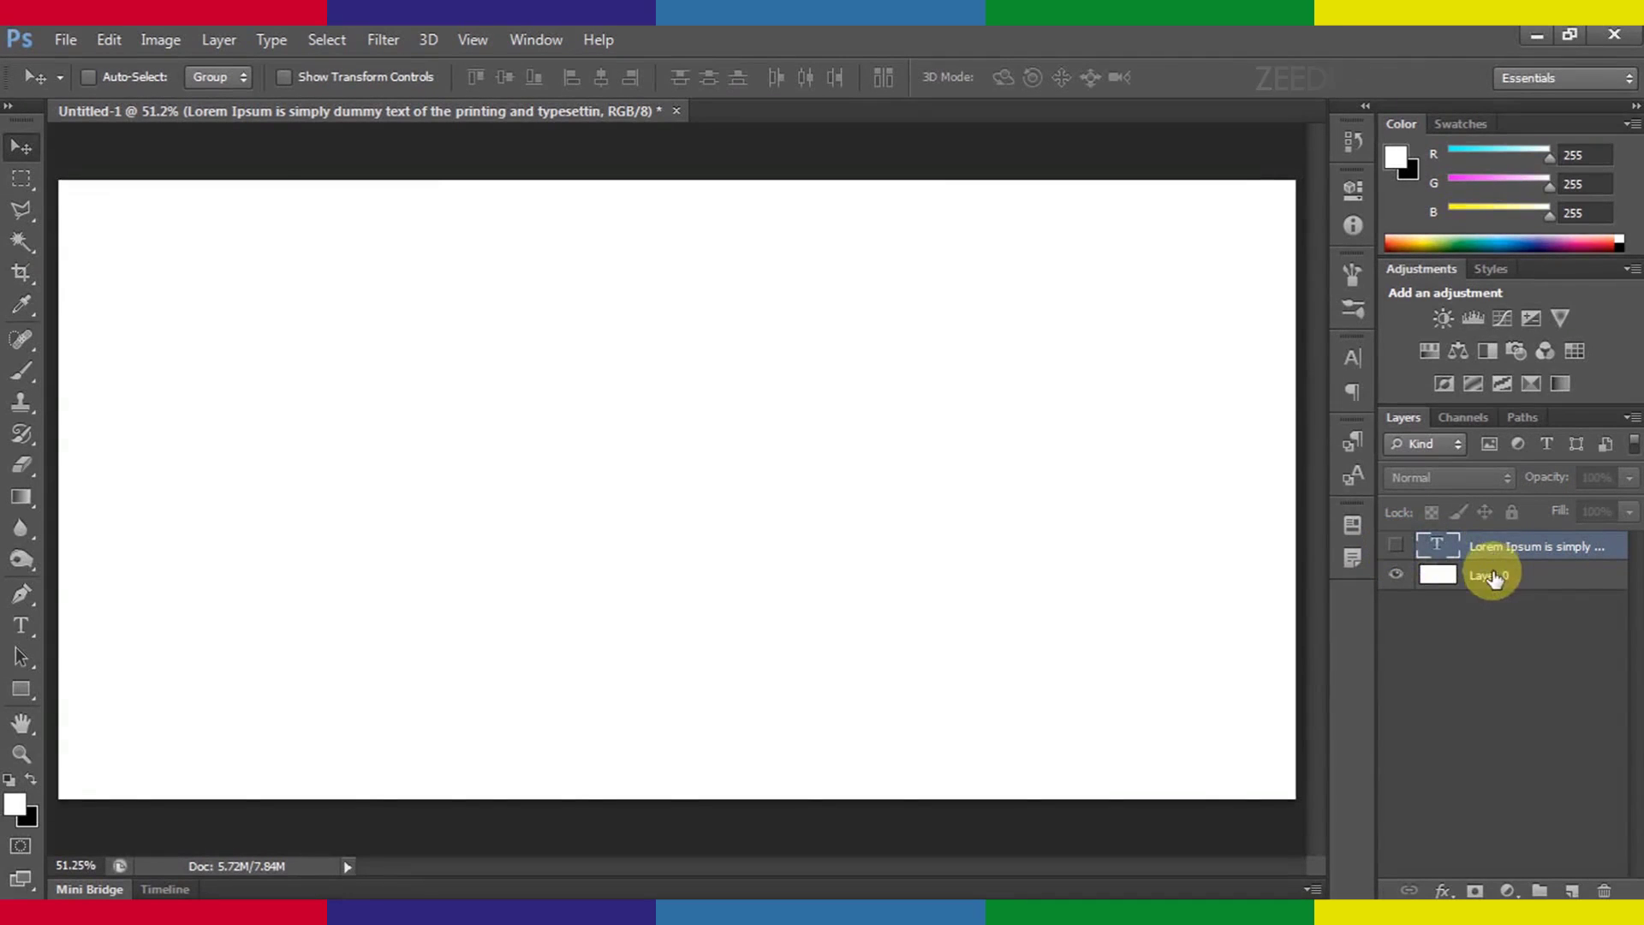
pyautogui.click(1396, 548)
pyautogui.click(1396, 548)
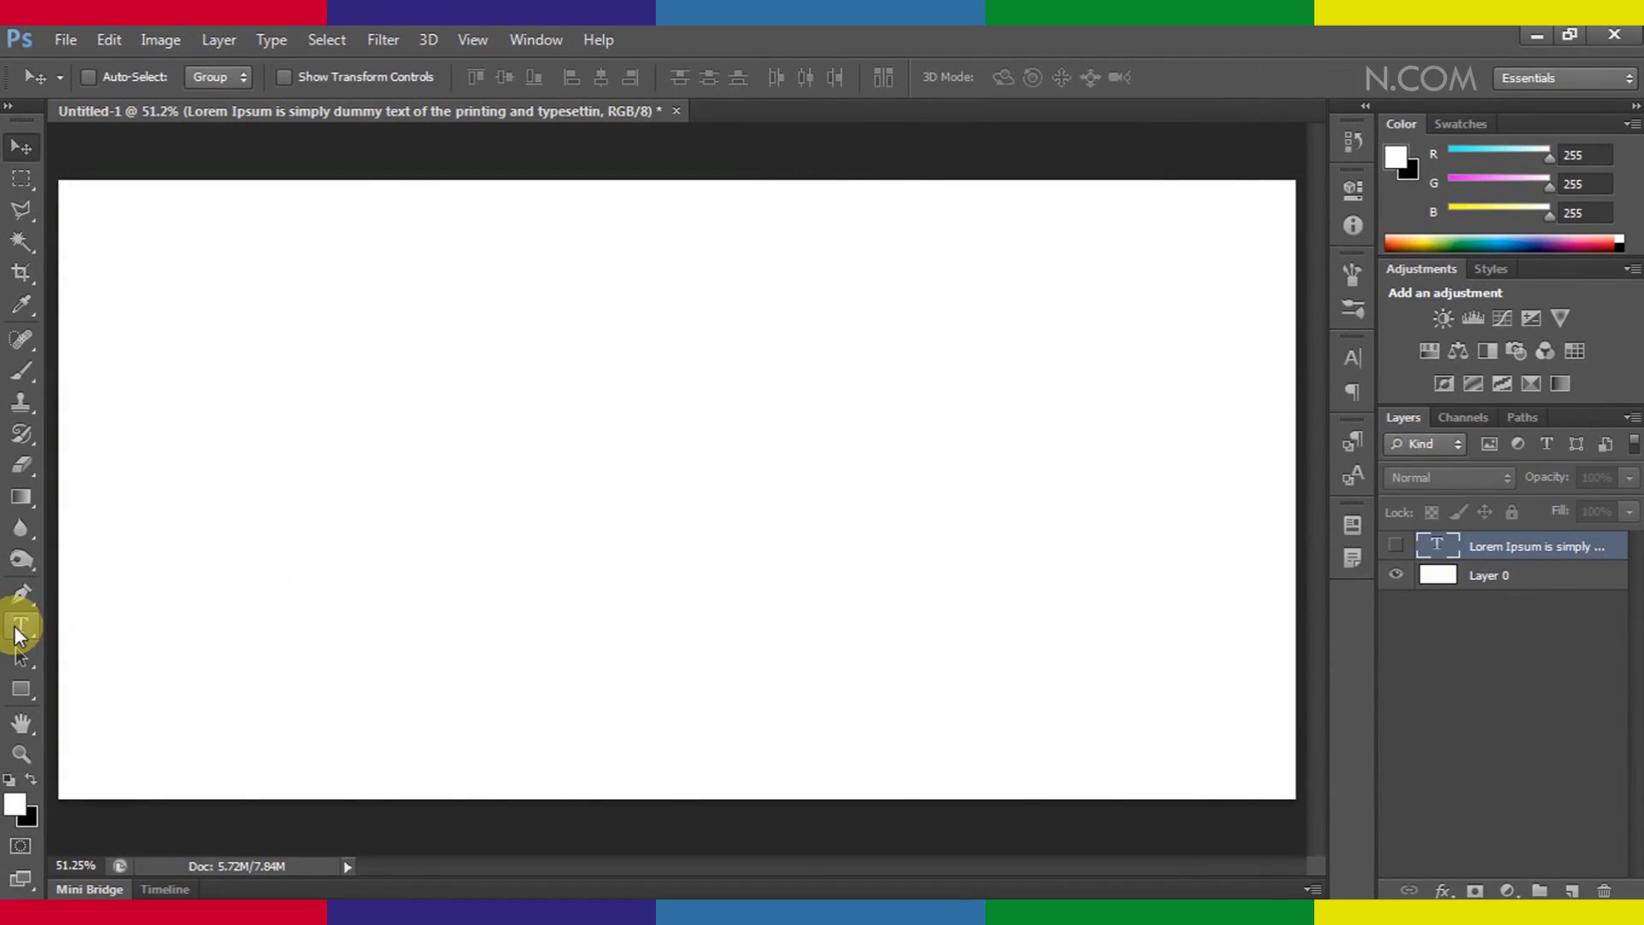
# - Type 'A QUICK BROWN FOX JUMPS OVER THE LAZY DOG.' near the top-left and left-align it
pyautogui.click(21, 625)
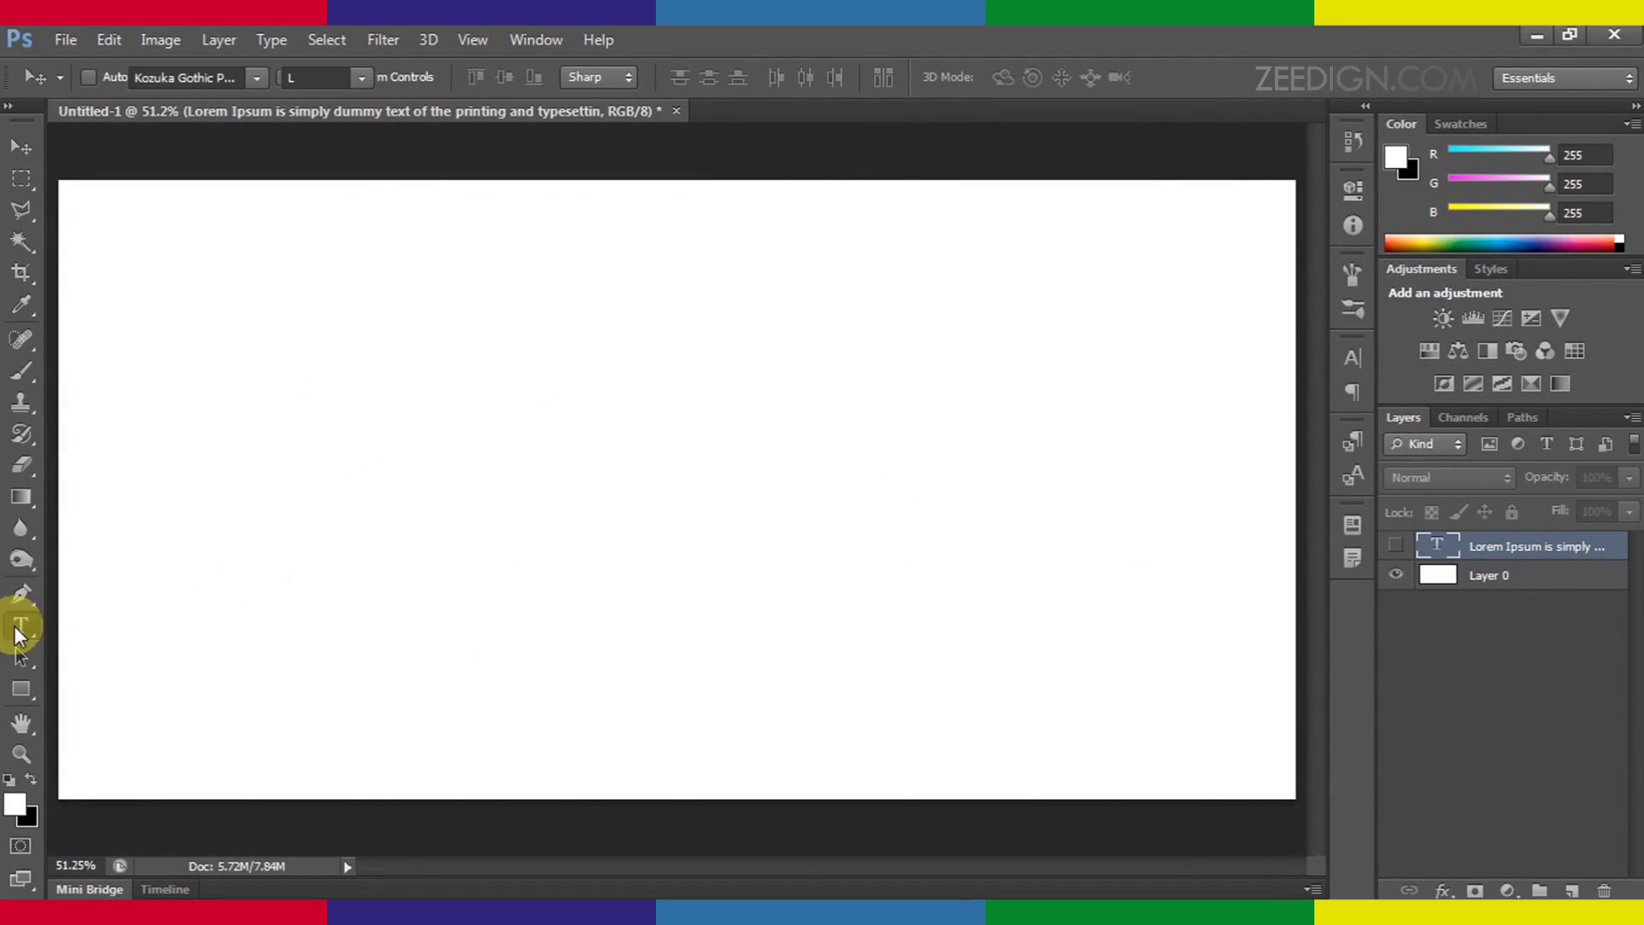
pyautogui.click(151, 277)
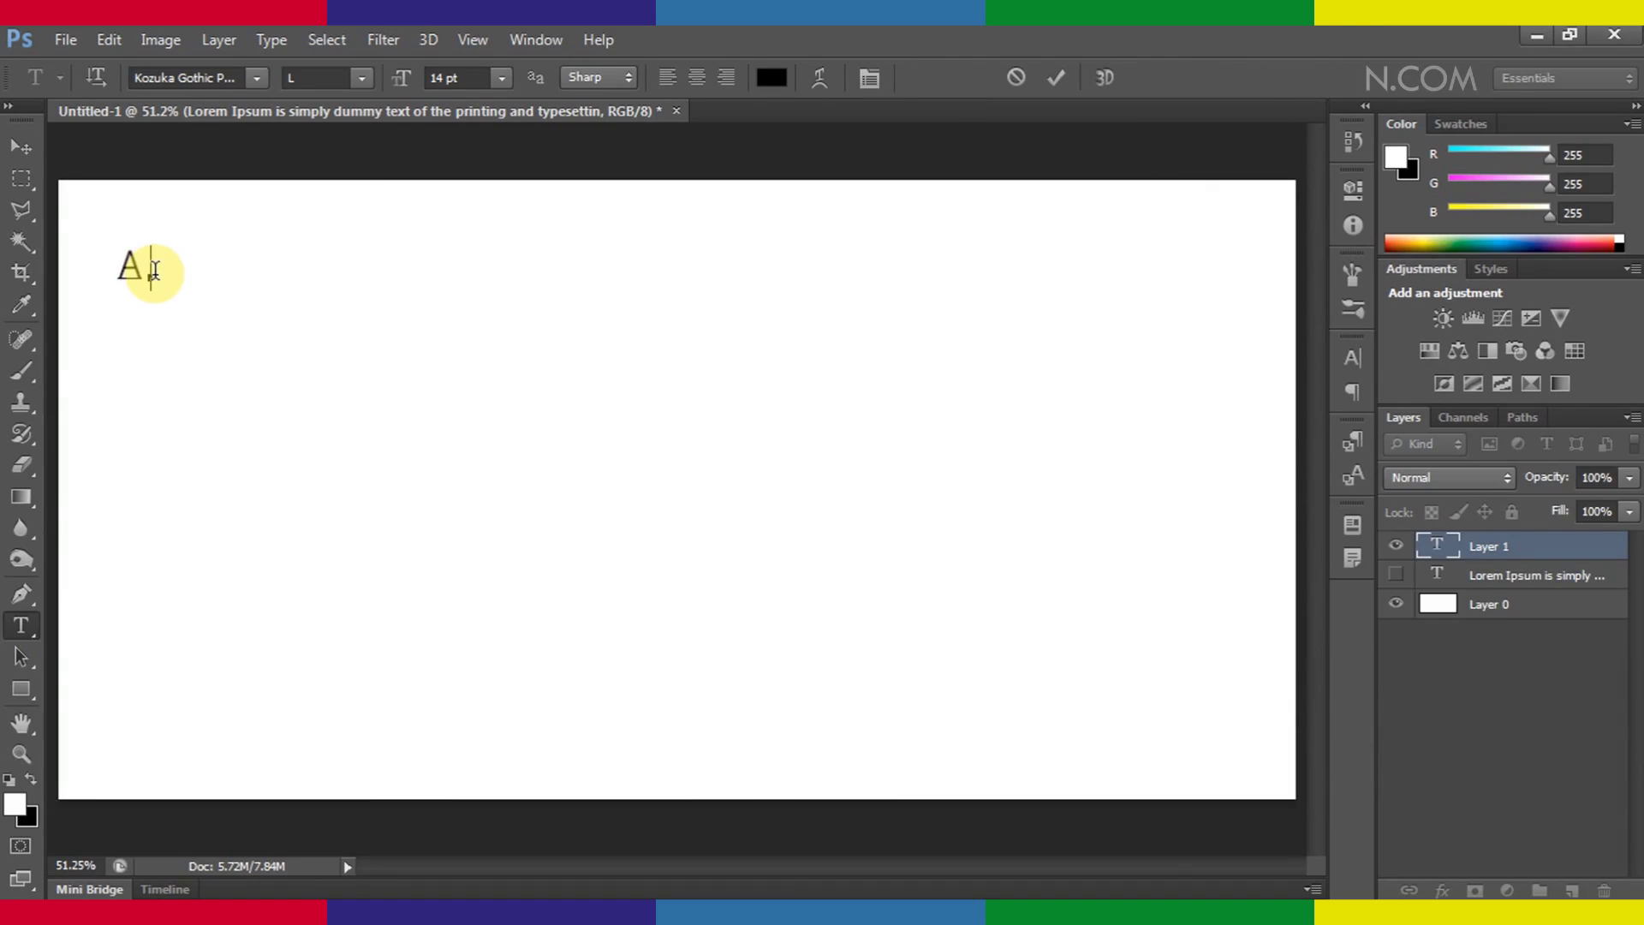
pyautogui.write('A QUICK BR')
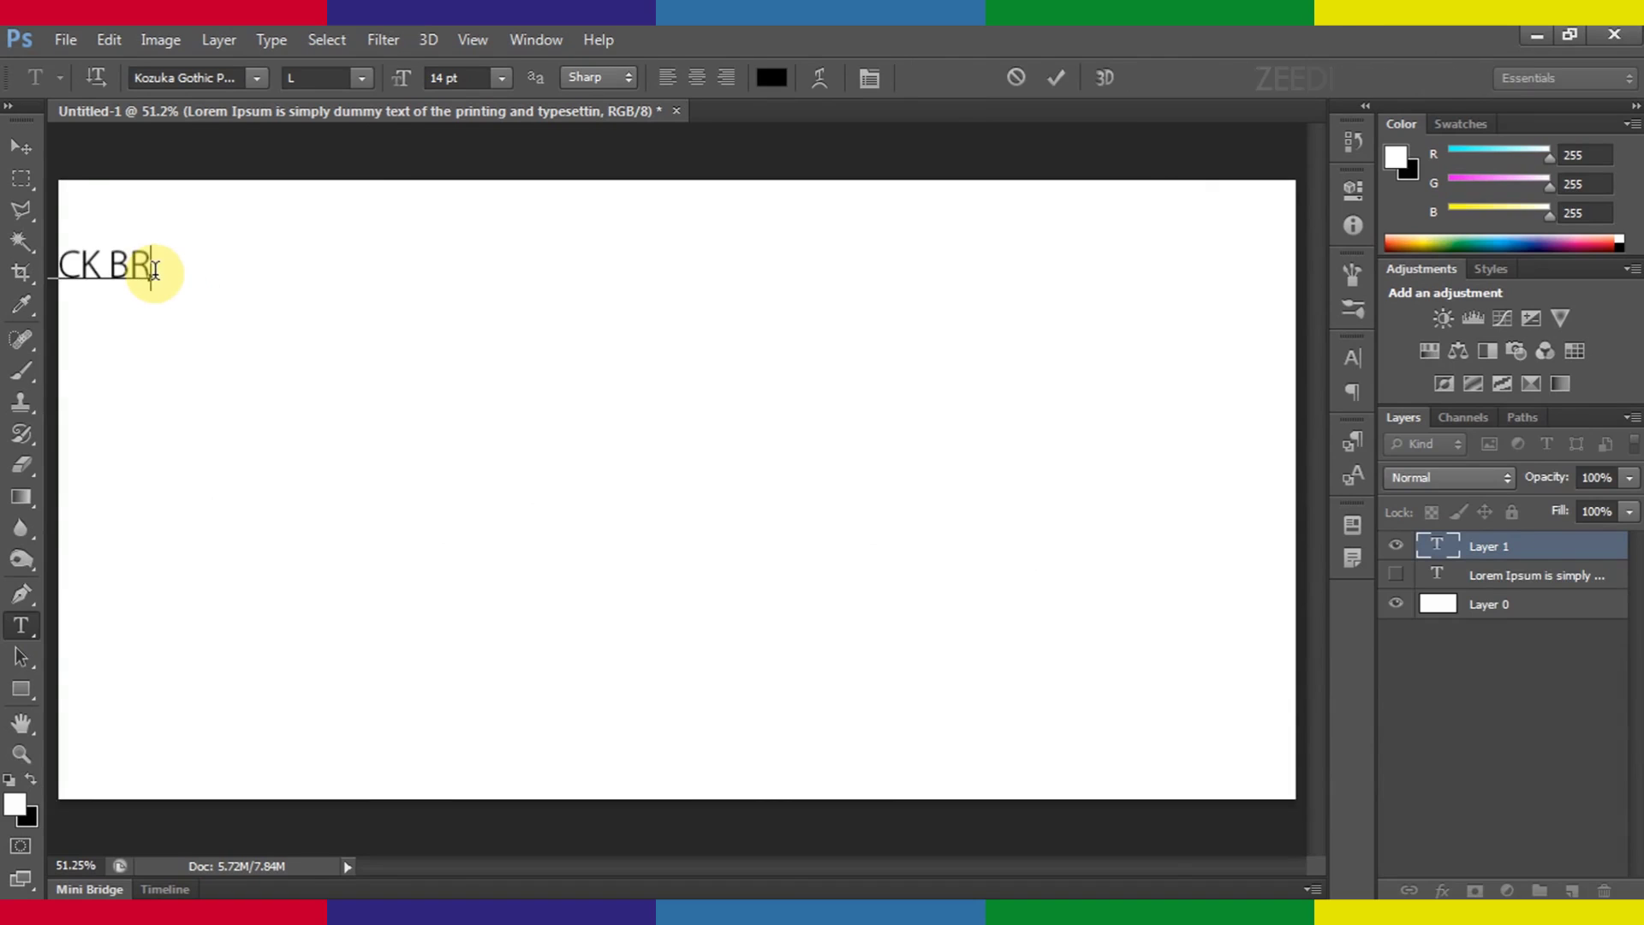
pyautogui.write('O')
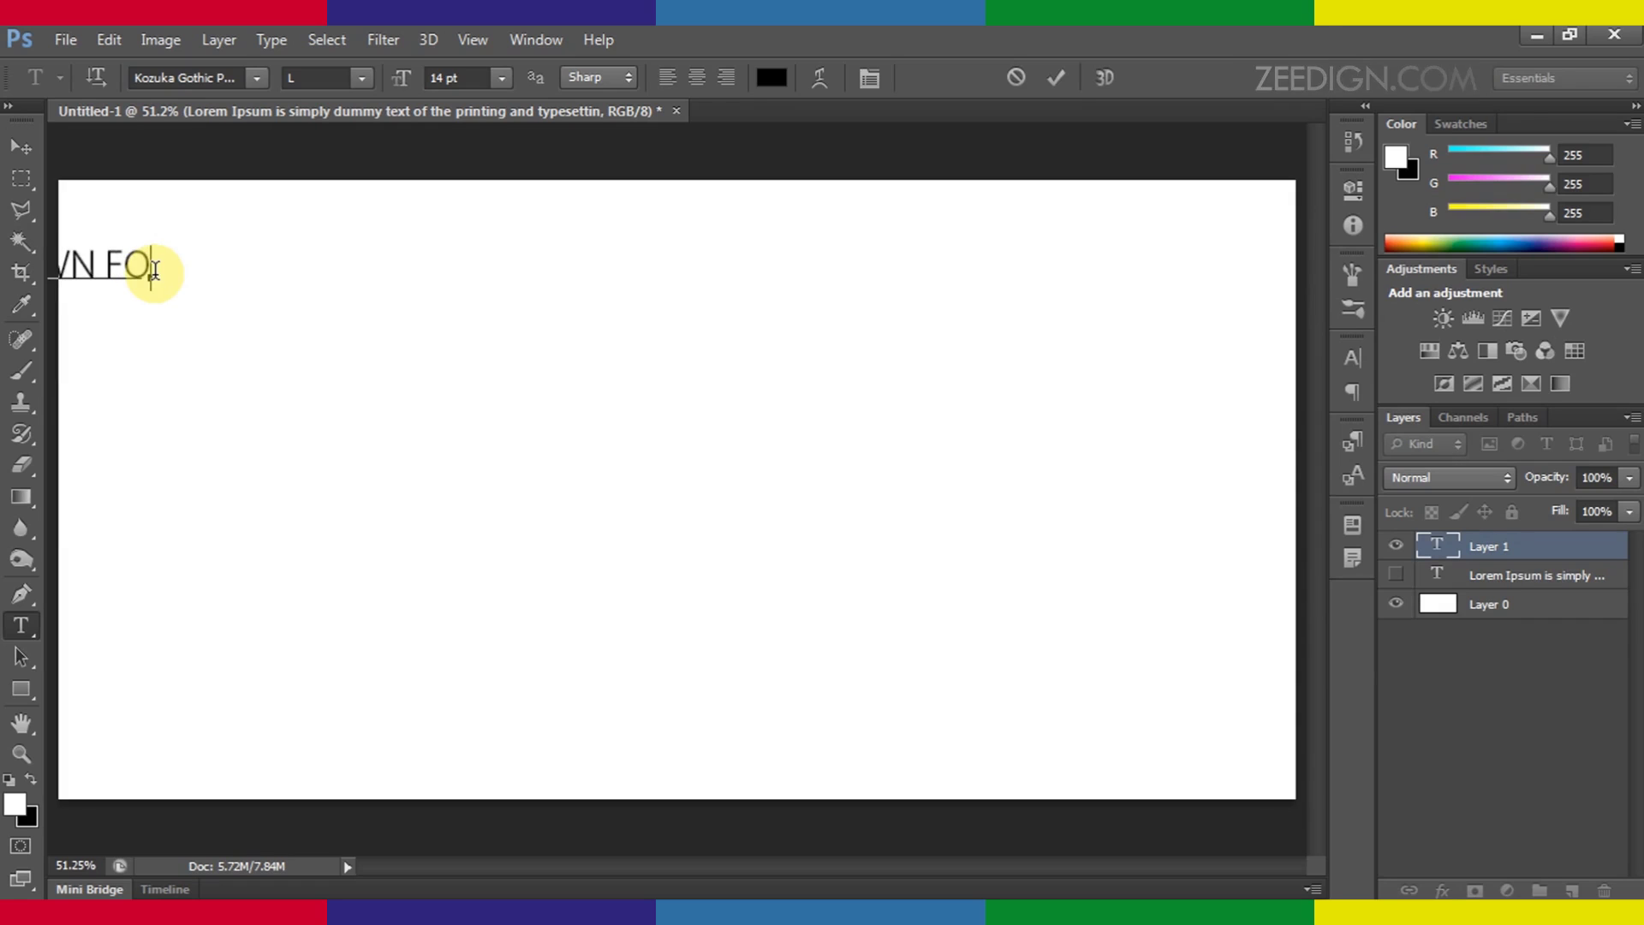
pyautogui.write('WN FOX JUMPS OVER')
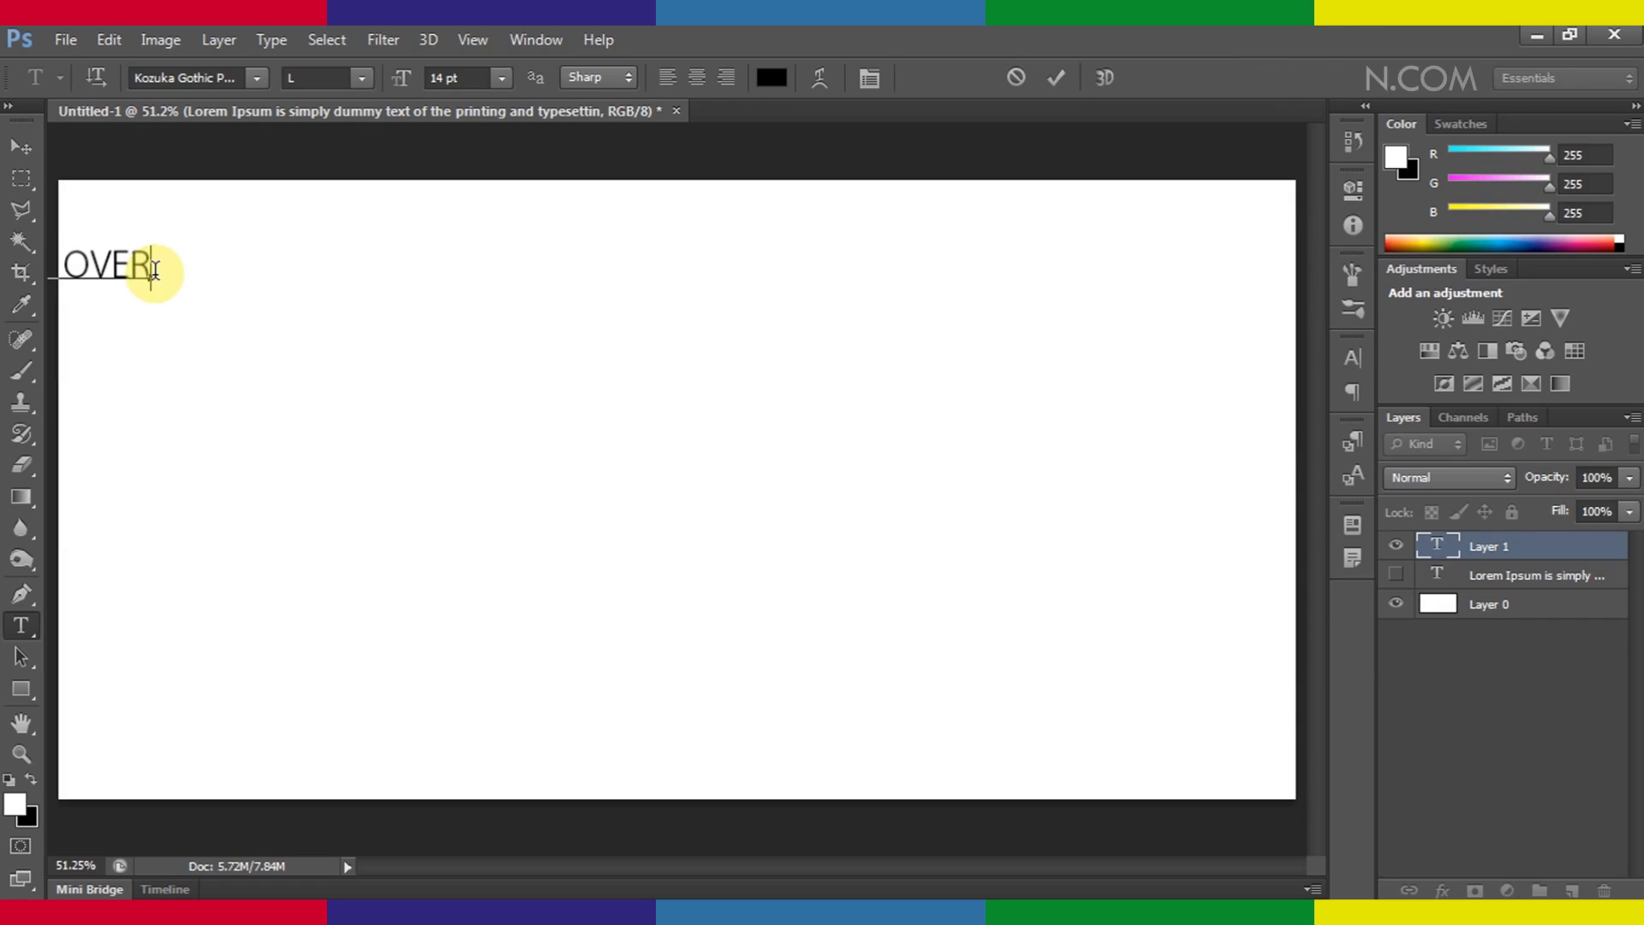
pyautogui.write(' THE LAZY DOG.')
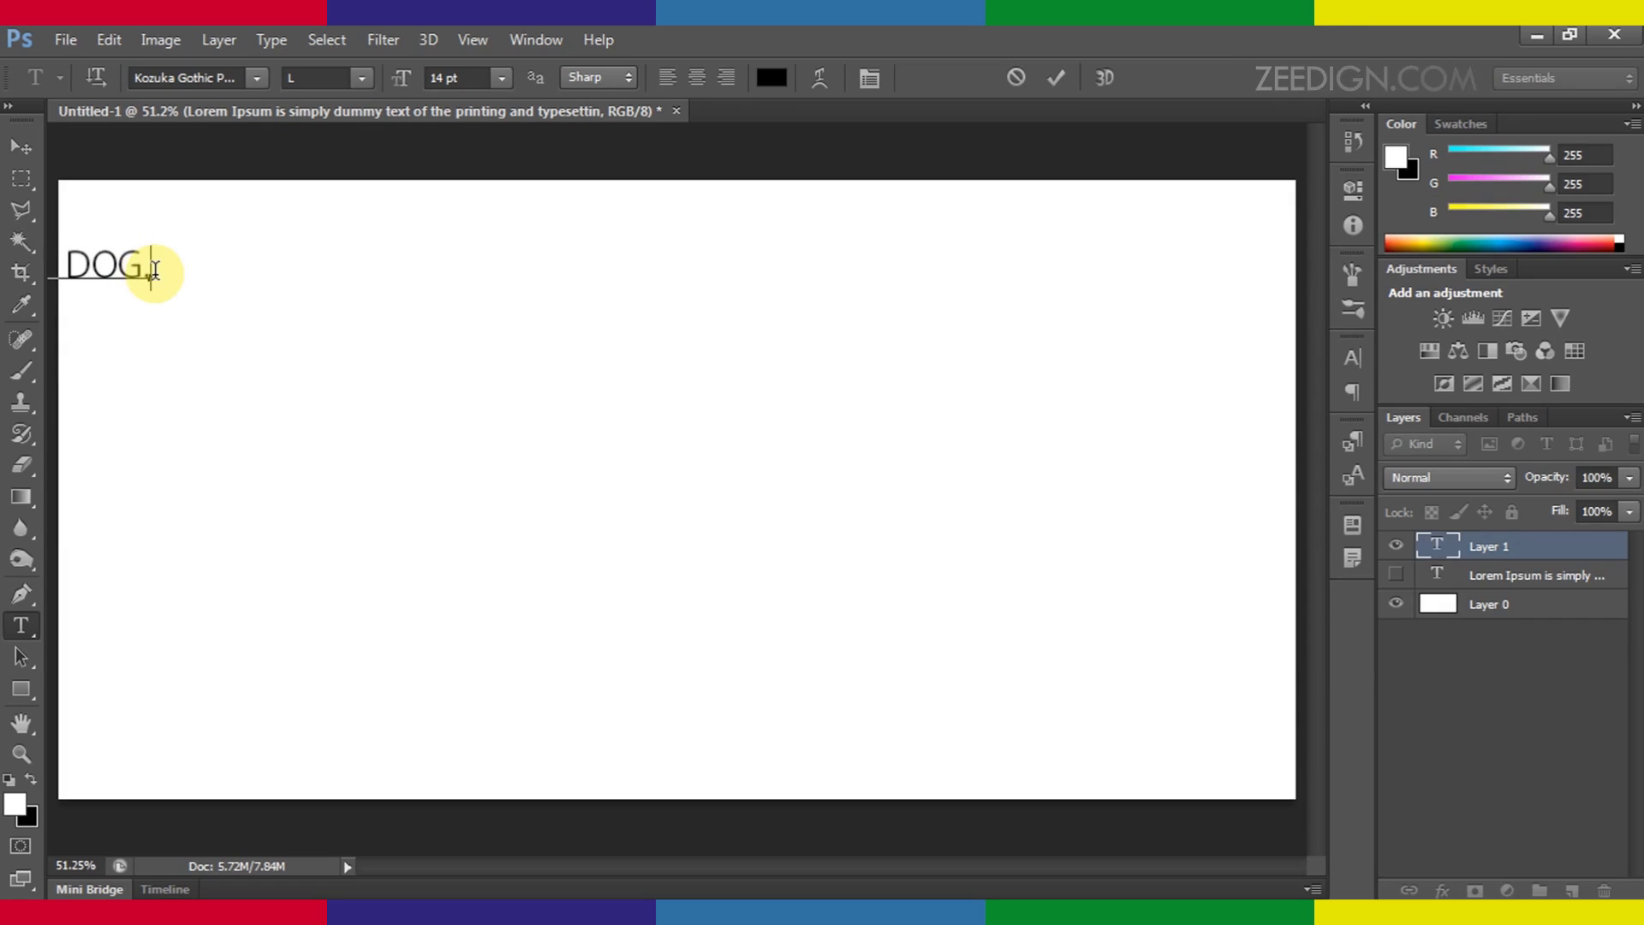
pyautogui.hotkey('ctrl', 'a')
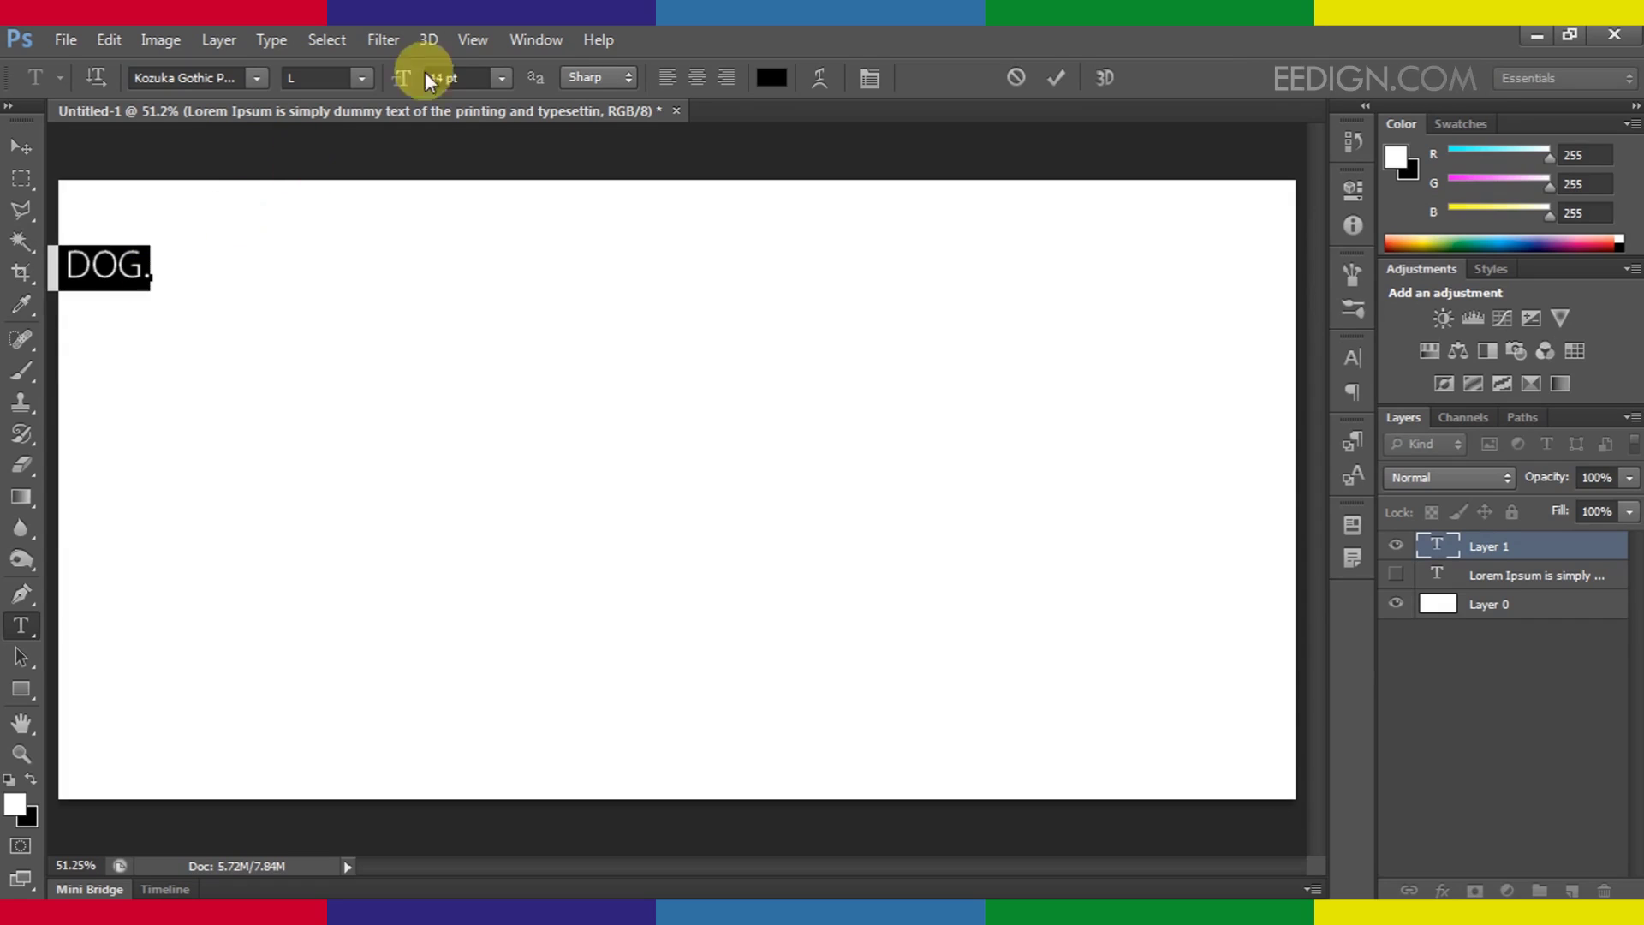
pyautogui.click(667, 77)
# - Move the heading down-right and break it onto a second line starting at 'OVER'
pyautogui.click(21, 146)
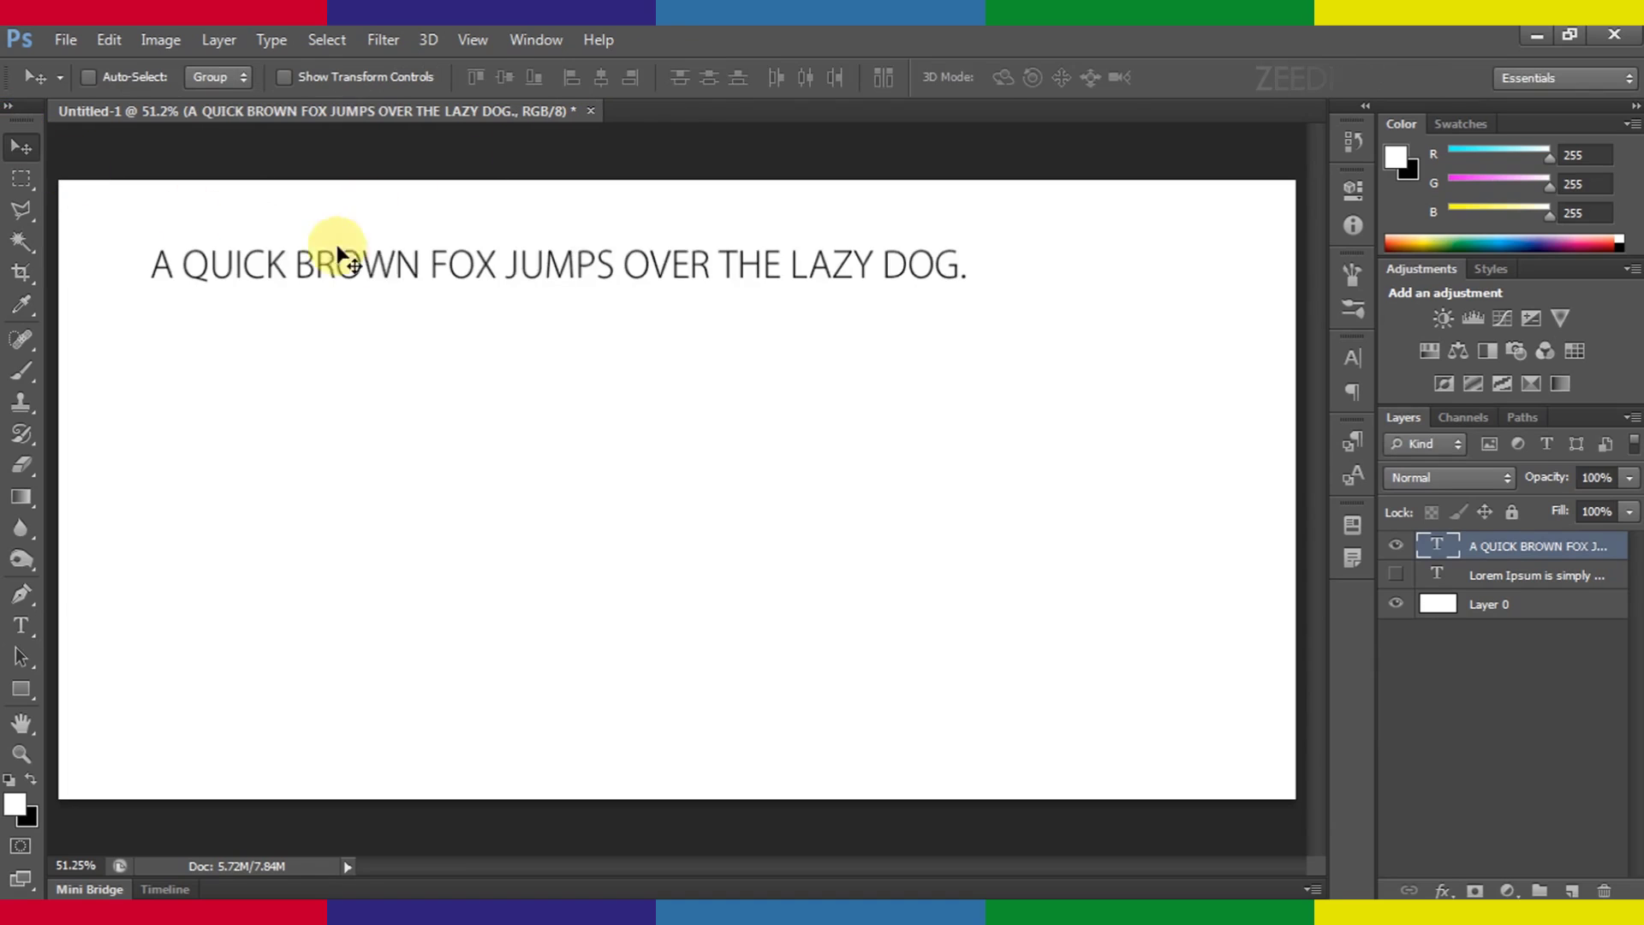
pyautogui.moveTo(392, 271); pyautogui.dragTo(455, 322)
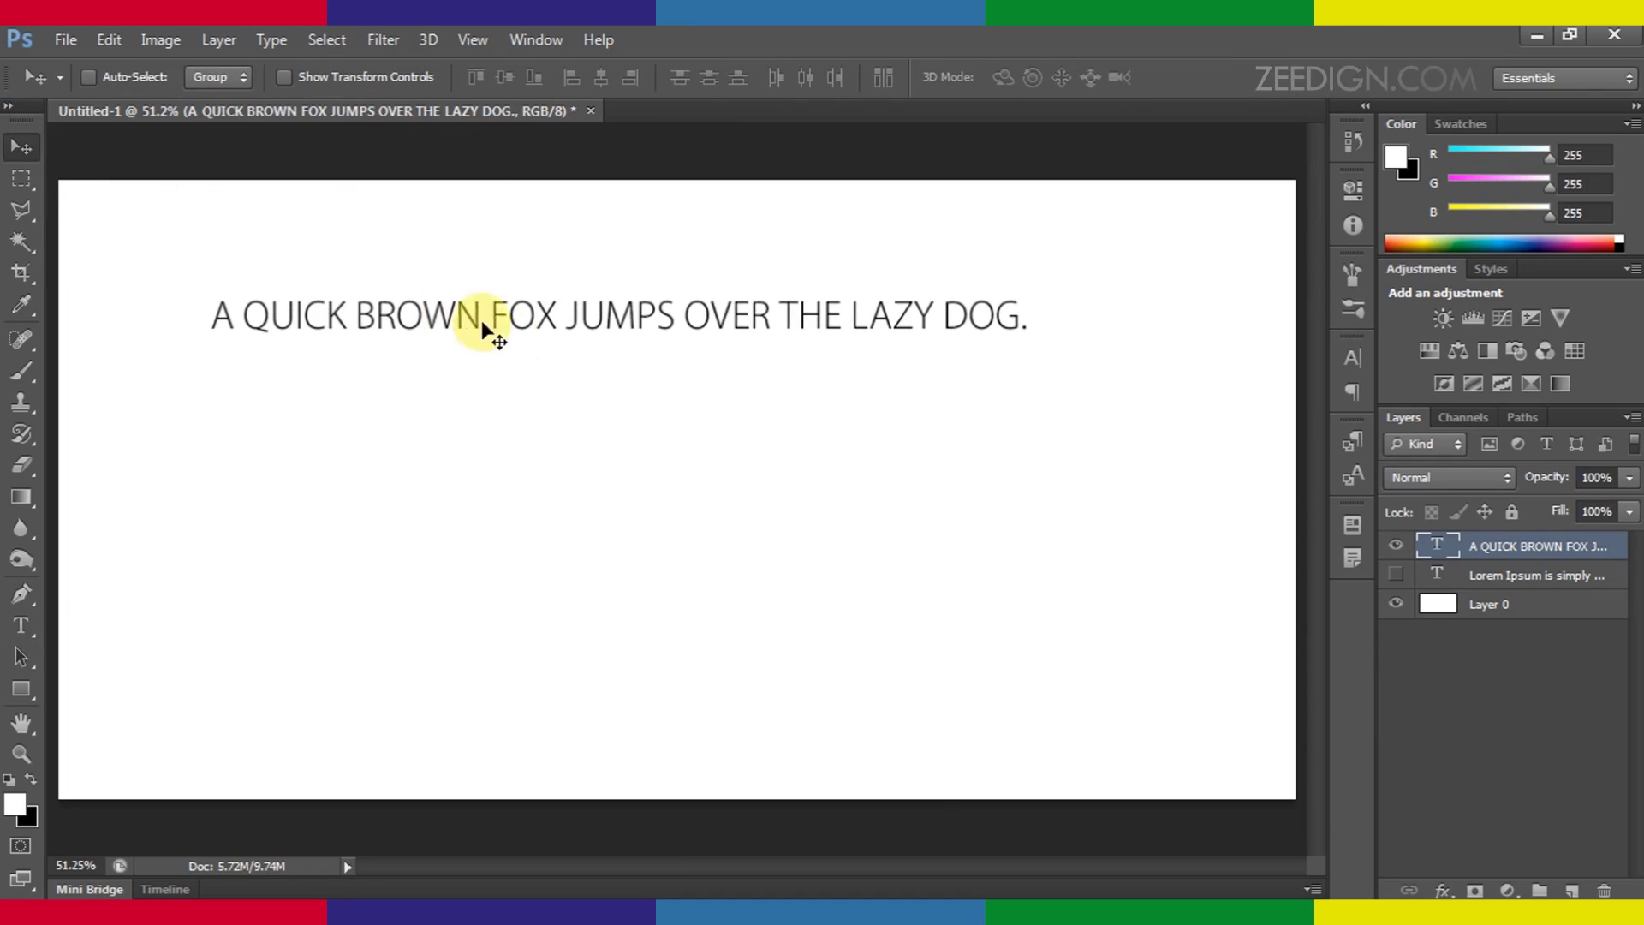
pyautogui.click(25, 625)
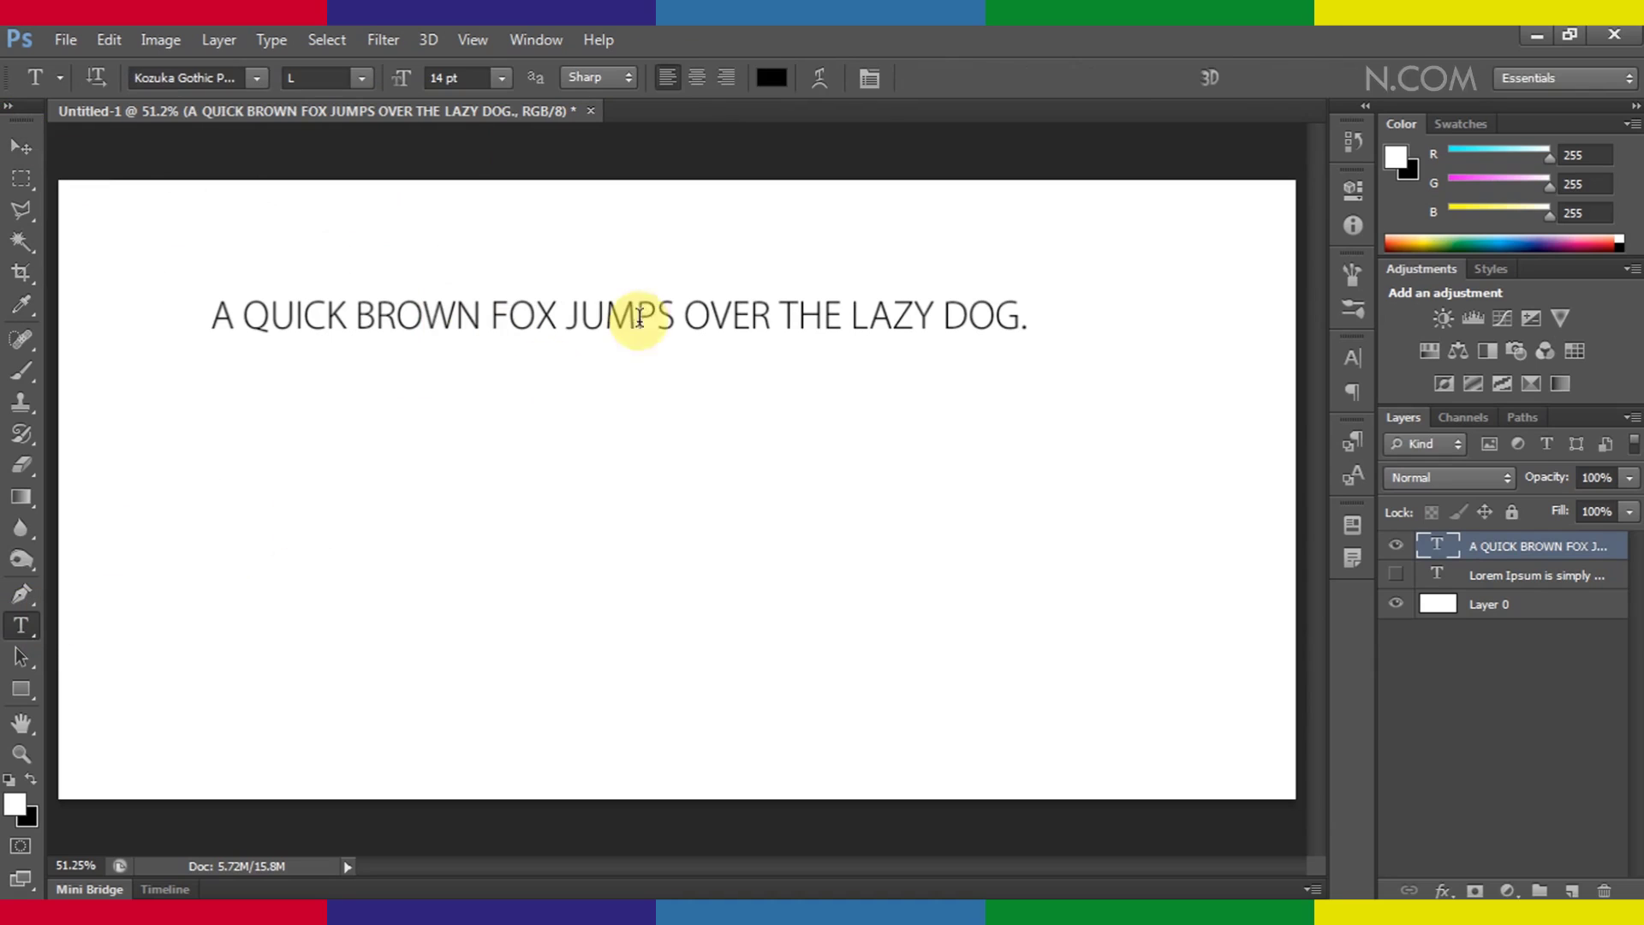
pyautogui.click(682, 315)
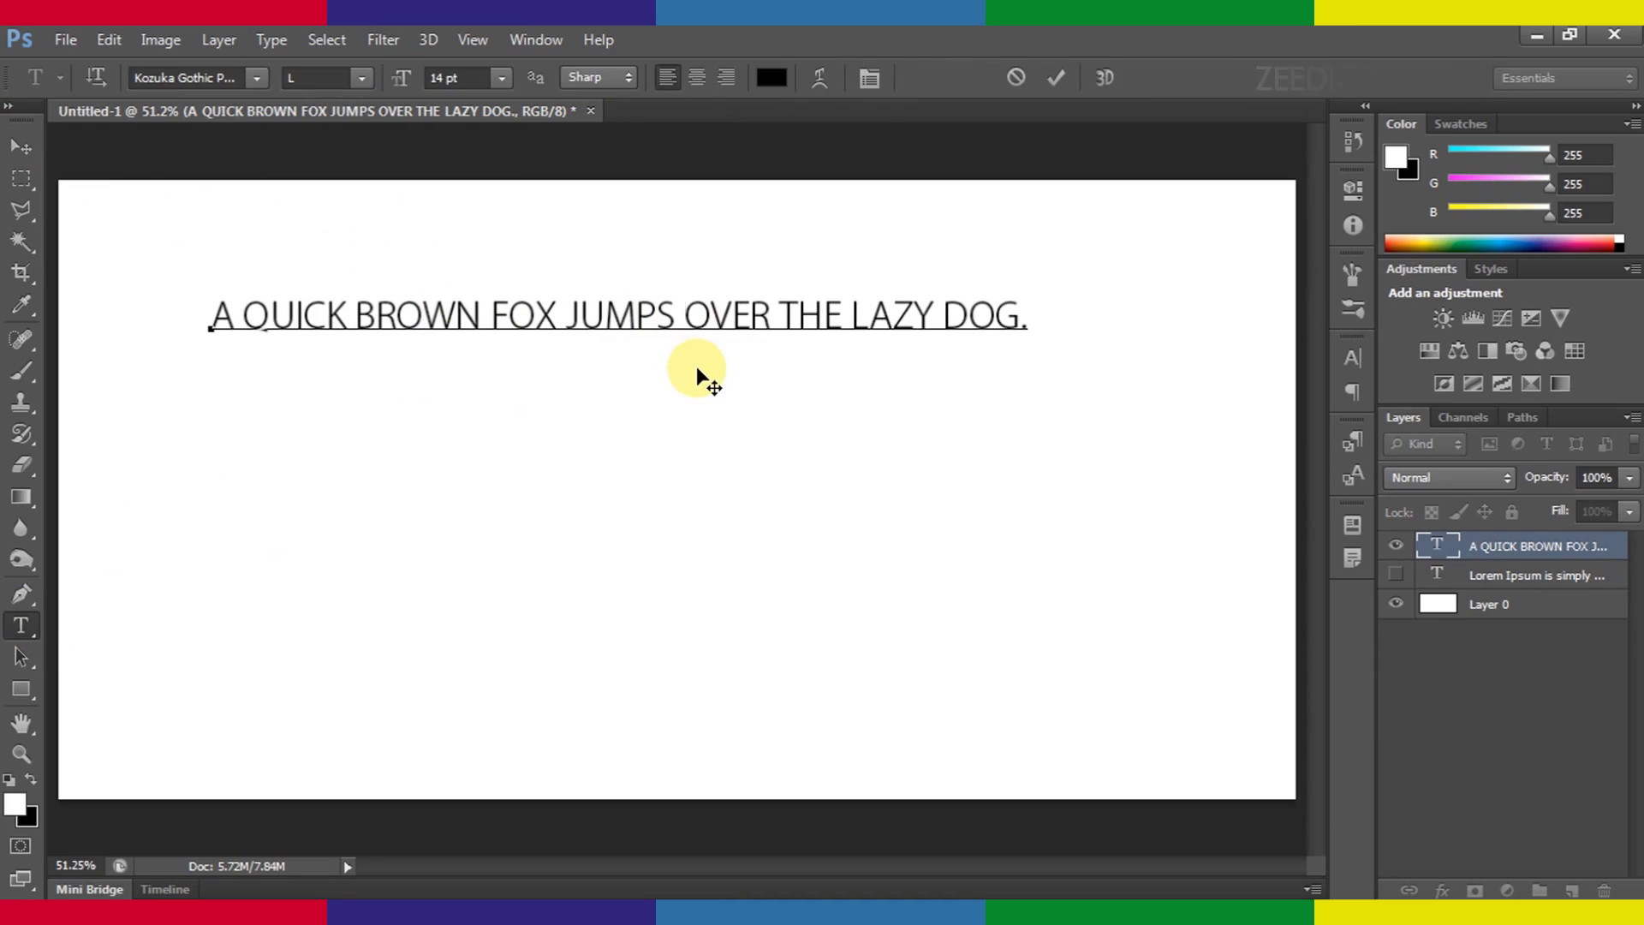
pyautogui.press('Return')
pyautogui.moveTo(599, 359); pyautogui.dragTo(180, 310)
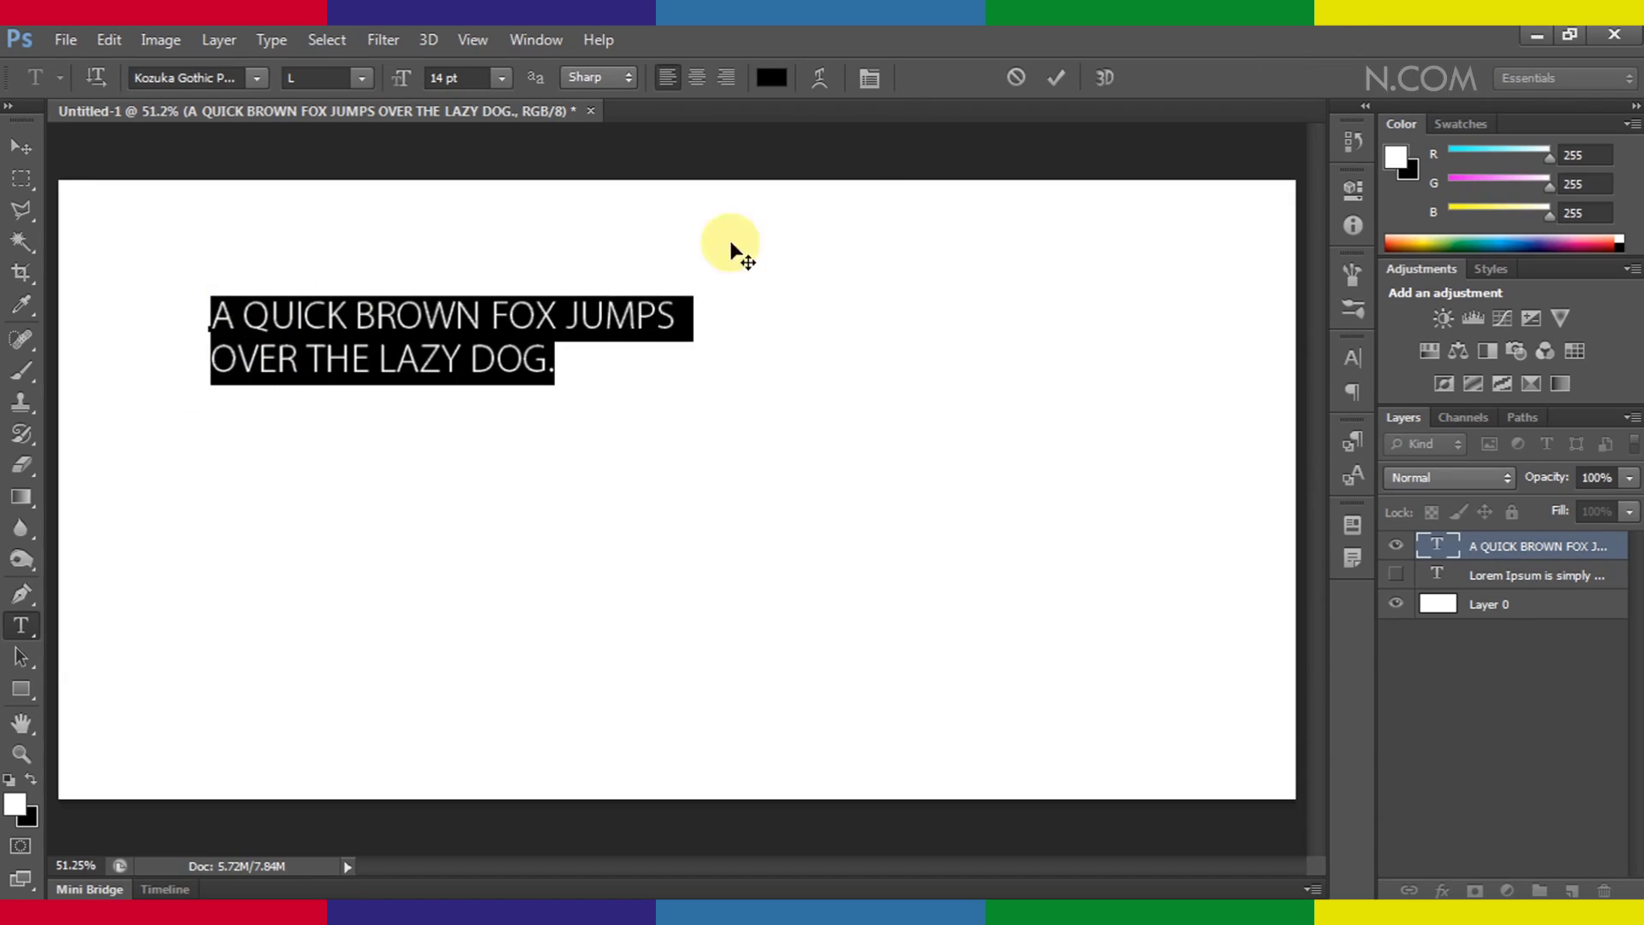
pyautogui.click(870, 79)
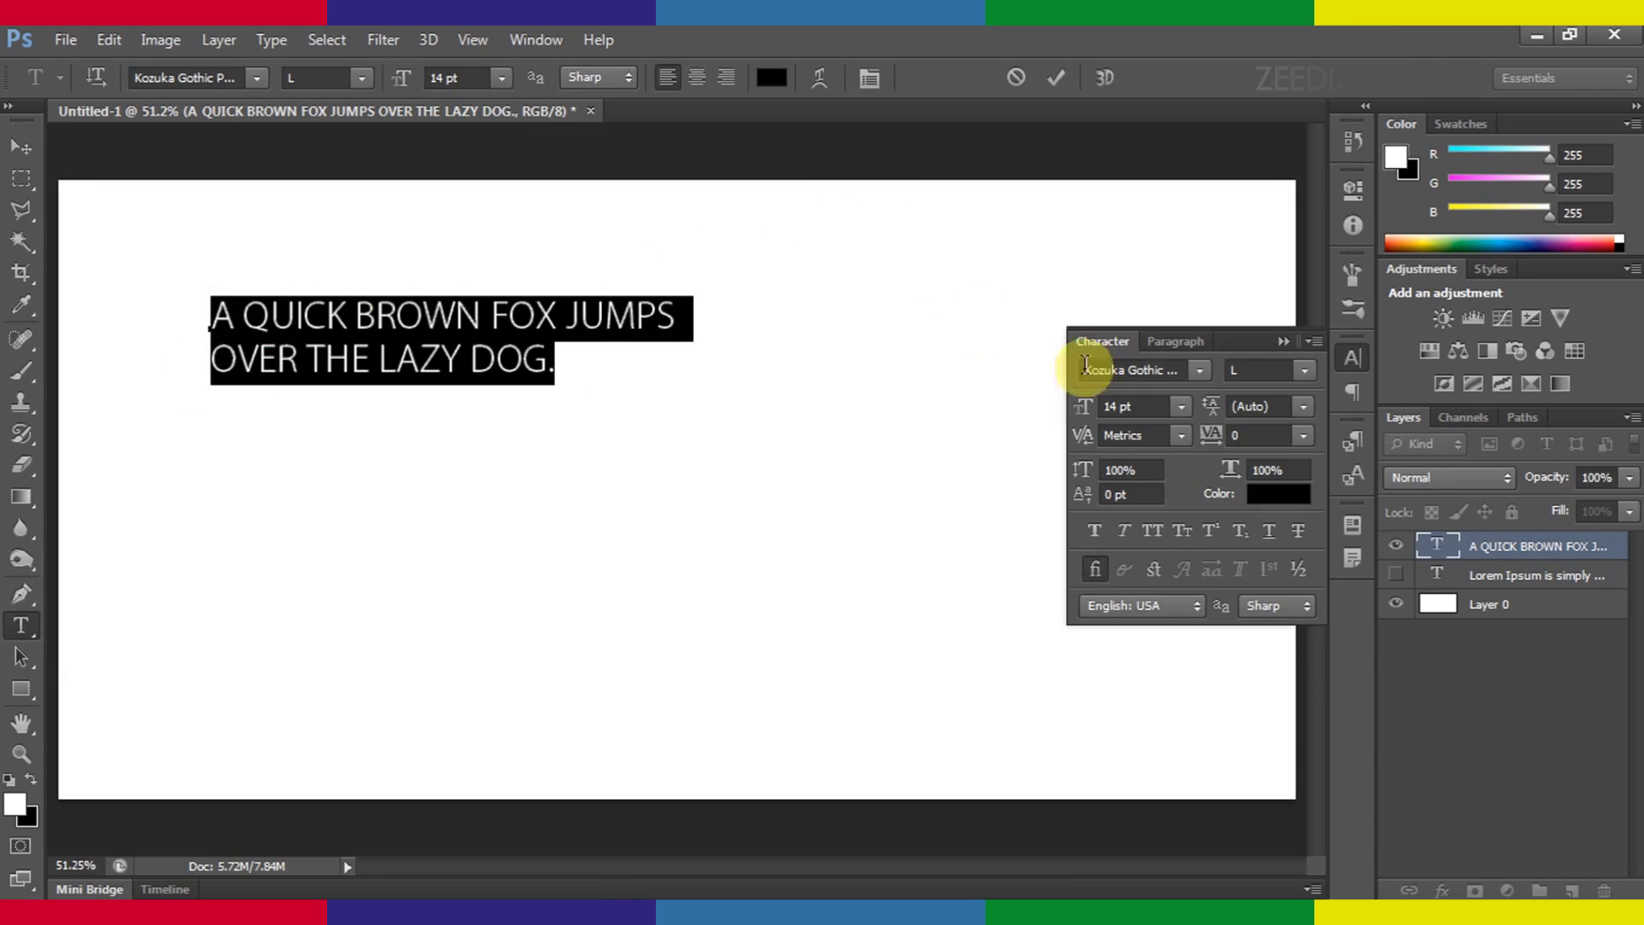
pyautogui.click(1185, 341)
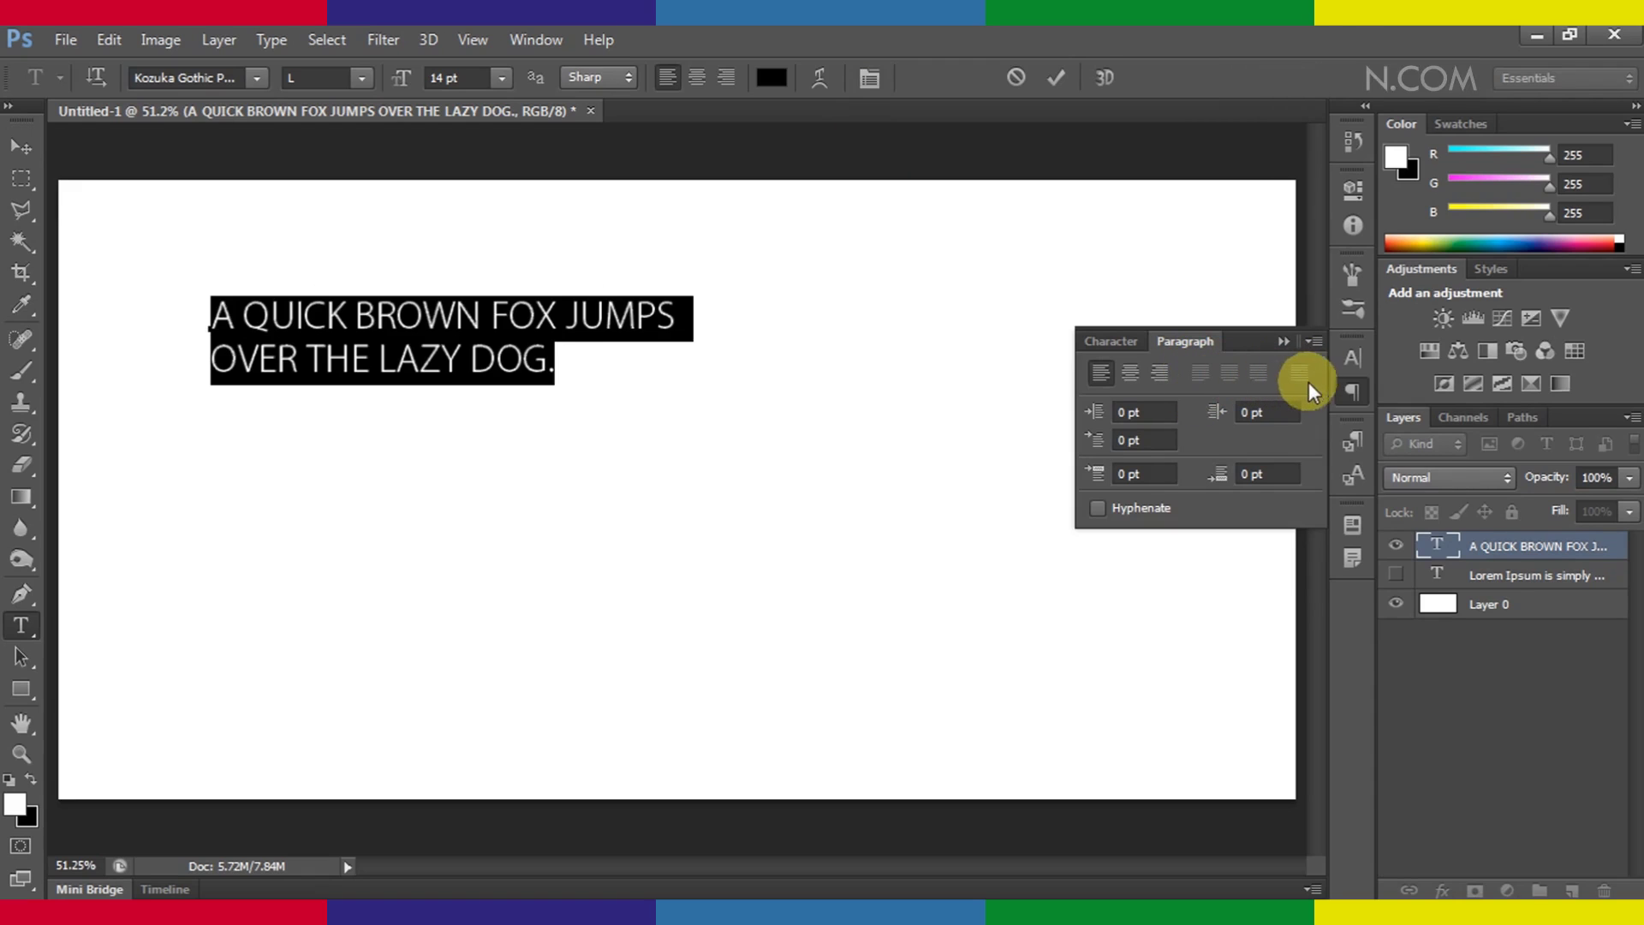
pyautogui.click(1282, 341)
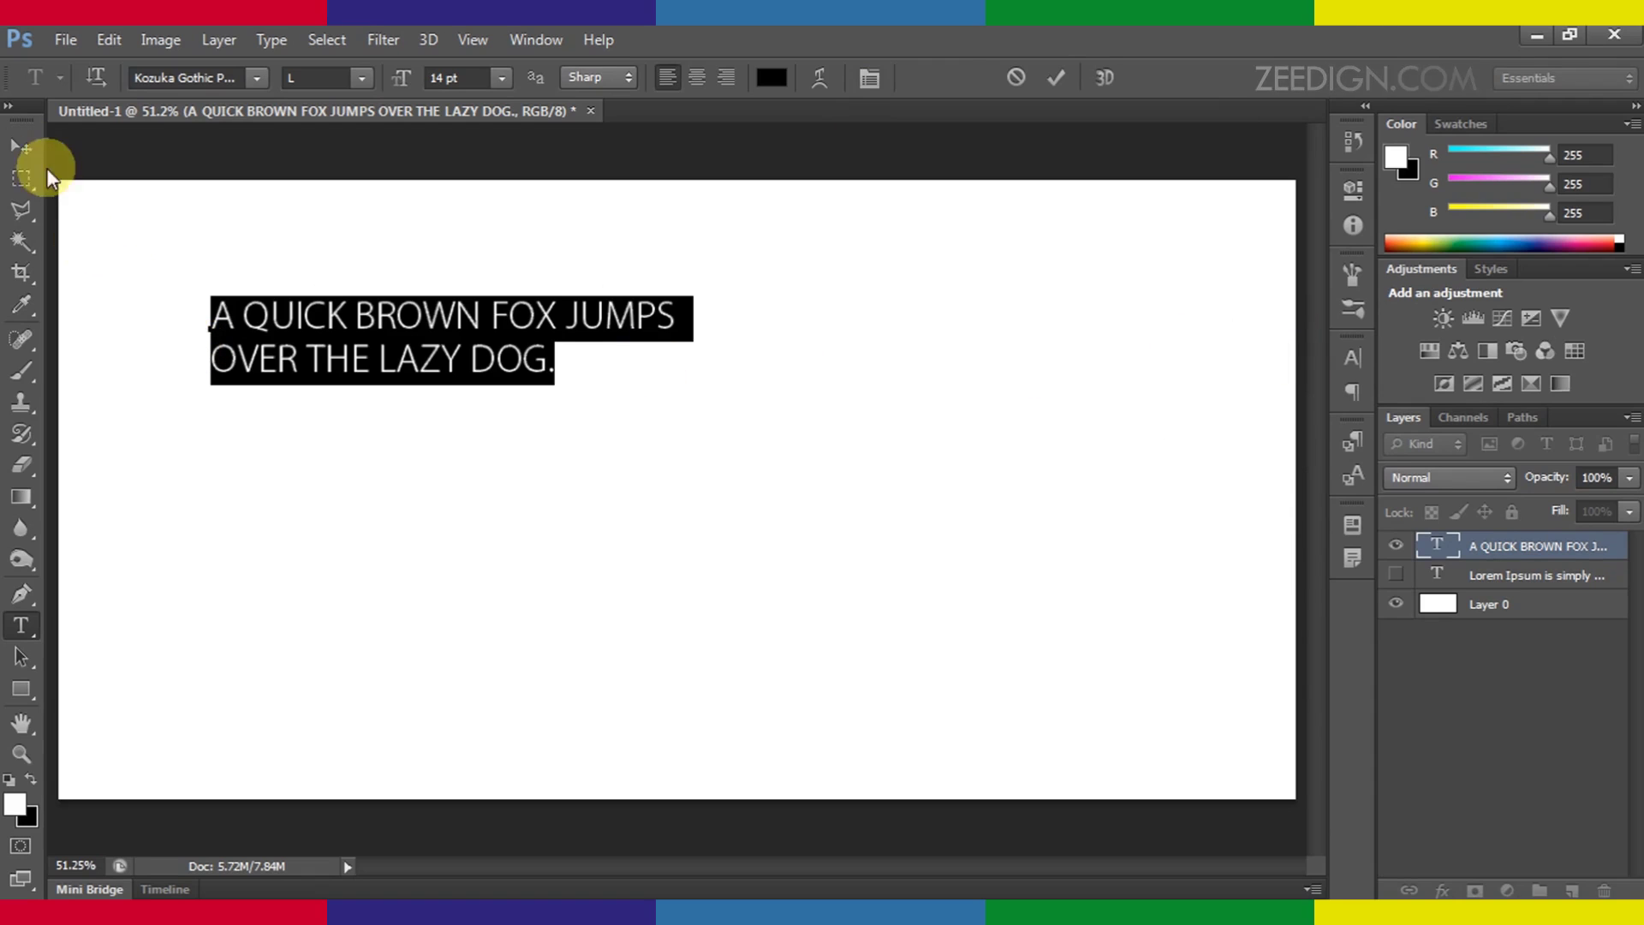
pyautogui.click(26, 149)
# - Move the heading toward the top-left, leaving an empty test type layer, Layer 1, below it
pyautogui.moveTo(342, 321); pyautogui.dragTo(284, 247)
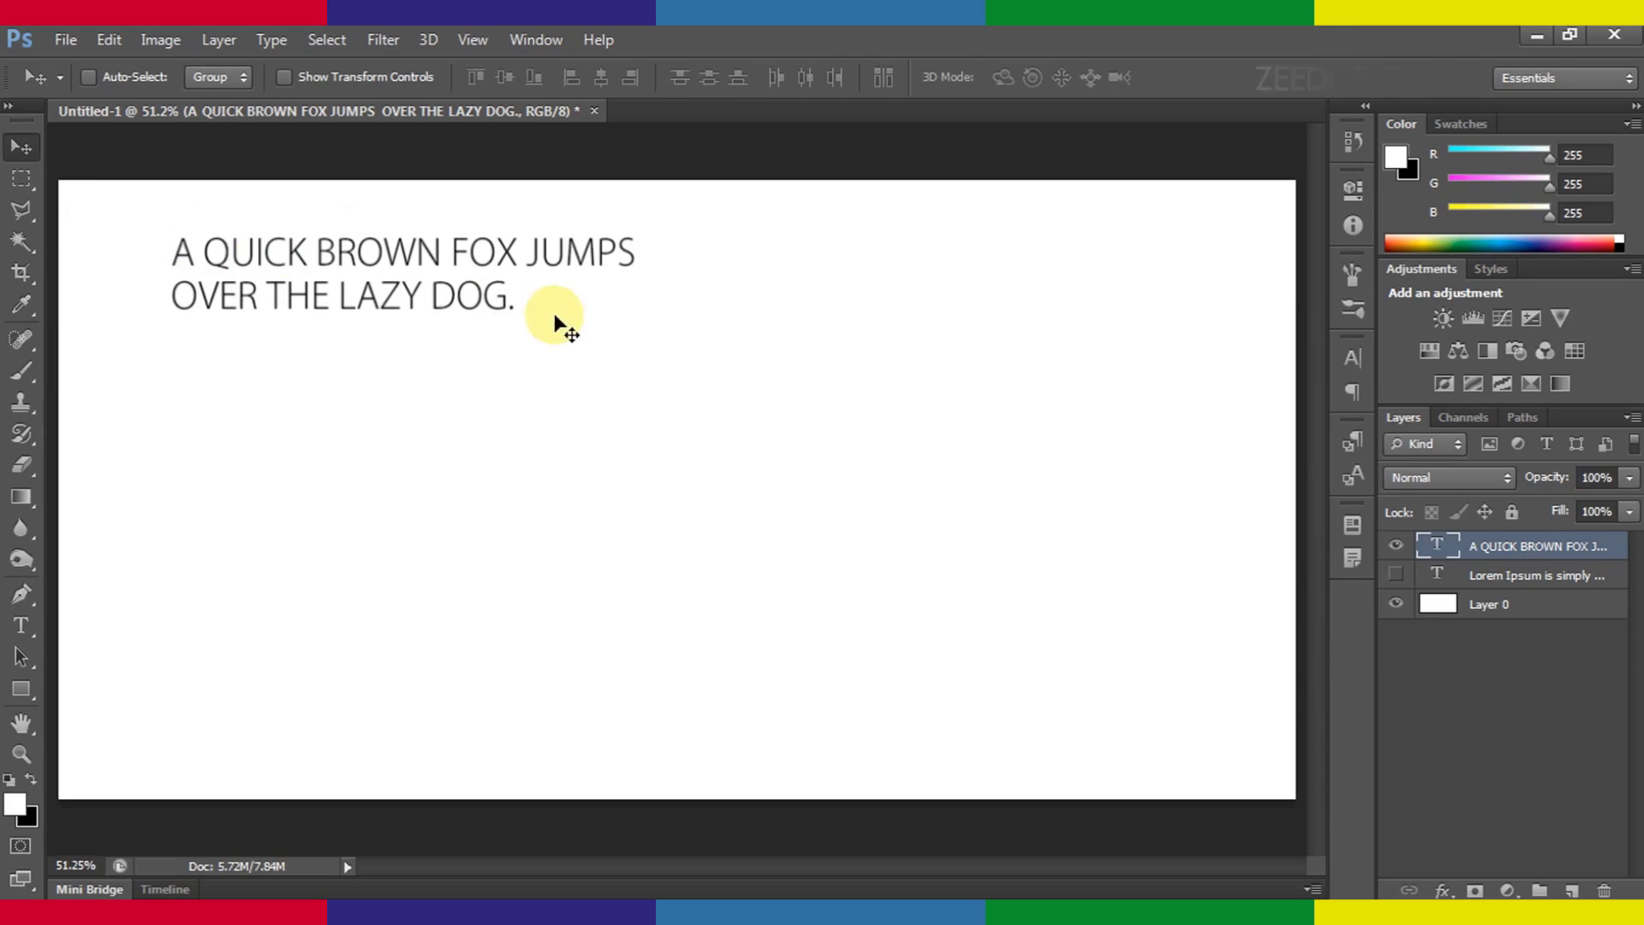
pyautogui.click(21, 625)
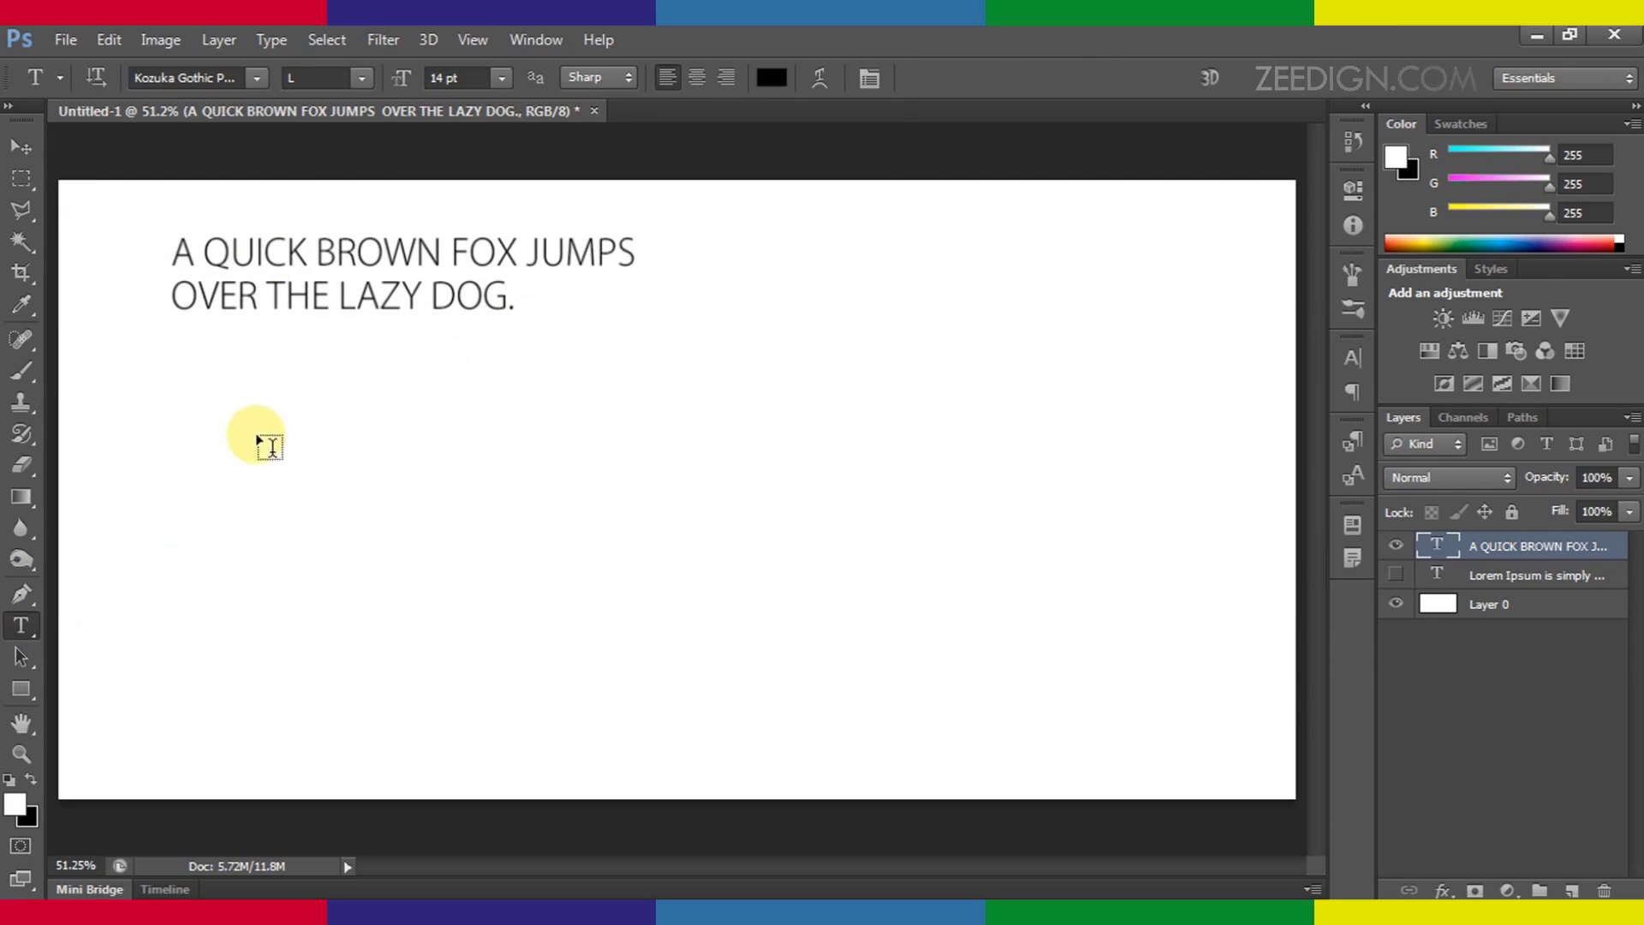
pyautogui.click(247, 410)
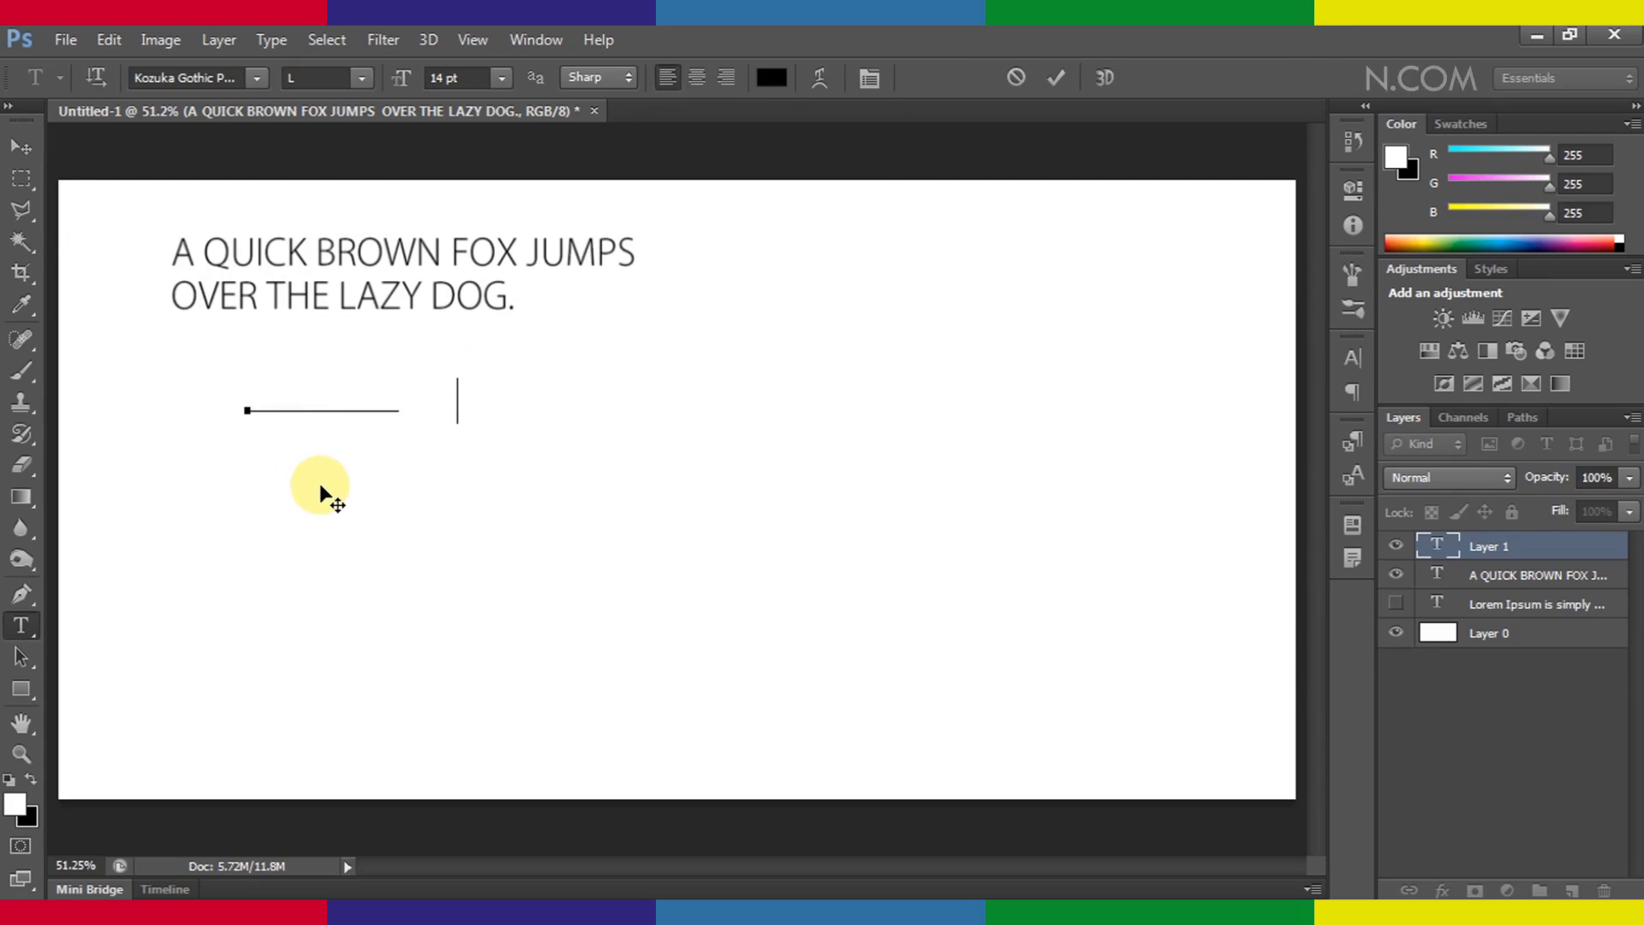
pyautogui.press('Left')
pyautogui.press('Left')
pyautogui.press('Left')
pyautogui.press('Left')
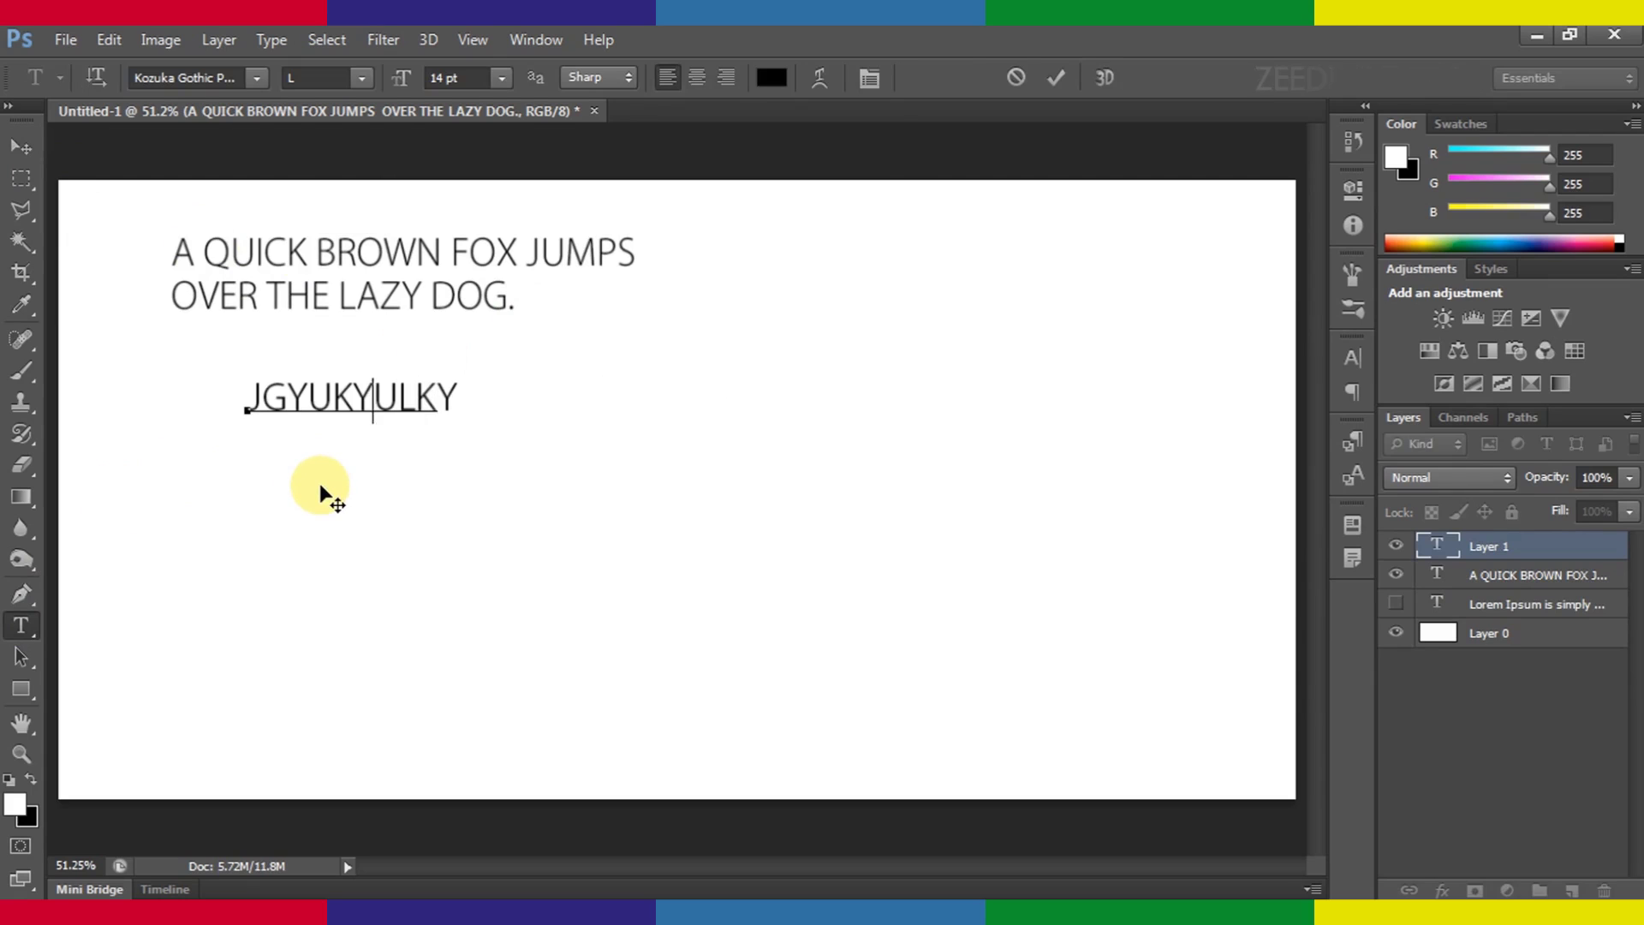
pyautogui.press('Left')
pyautogui.press('Left')
pyautogui.press('Left')
pyautogui.press('Left')
pyautogui.press('Left')
pyautogui.press('Left')
pyautogui.hotkey('ctrl', 'z')
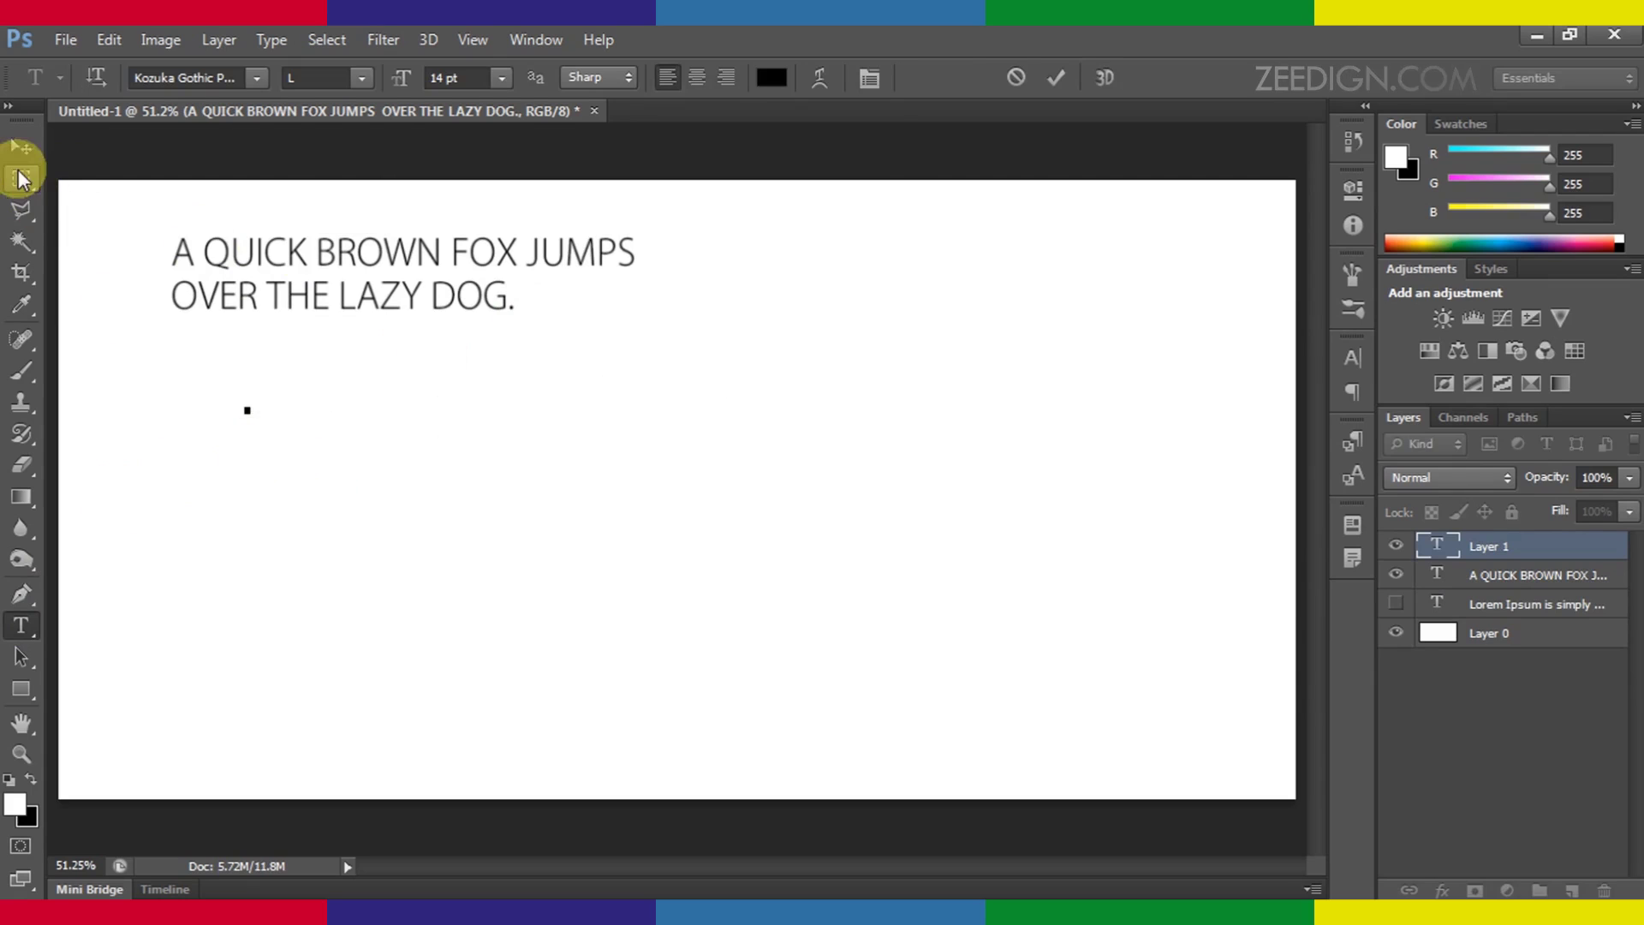
pyautogui.click(19, 148)
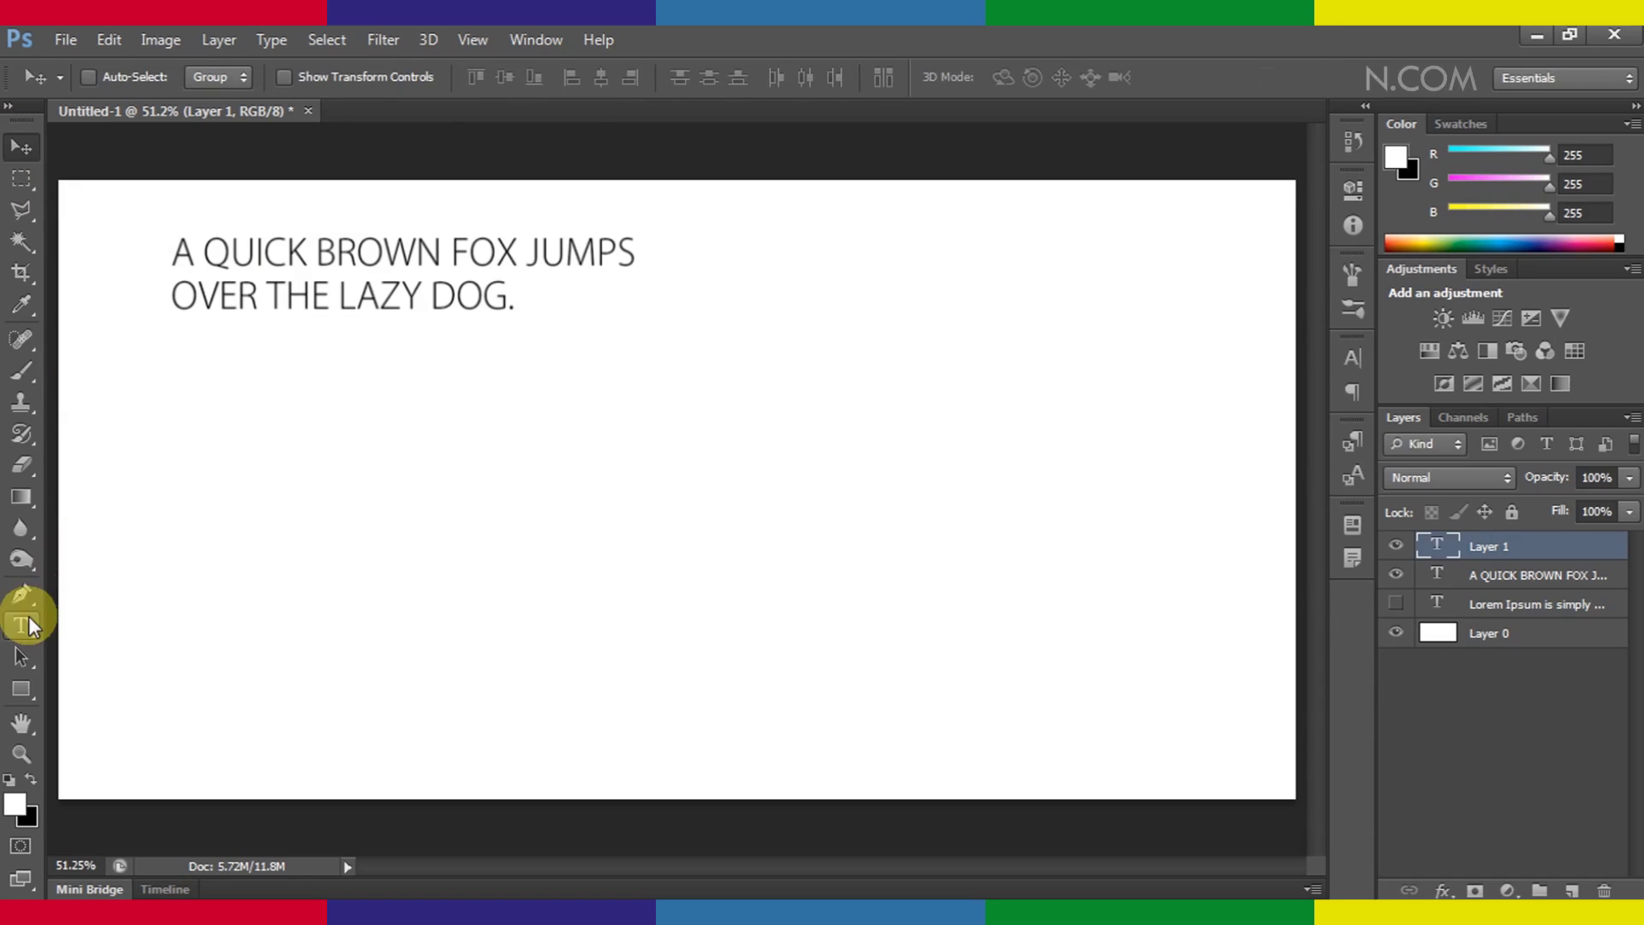
# - Draw a paragraph text box under the heading and paste the Lorem Ipsum text into it
pyautogui.click(24, 625)
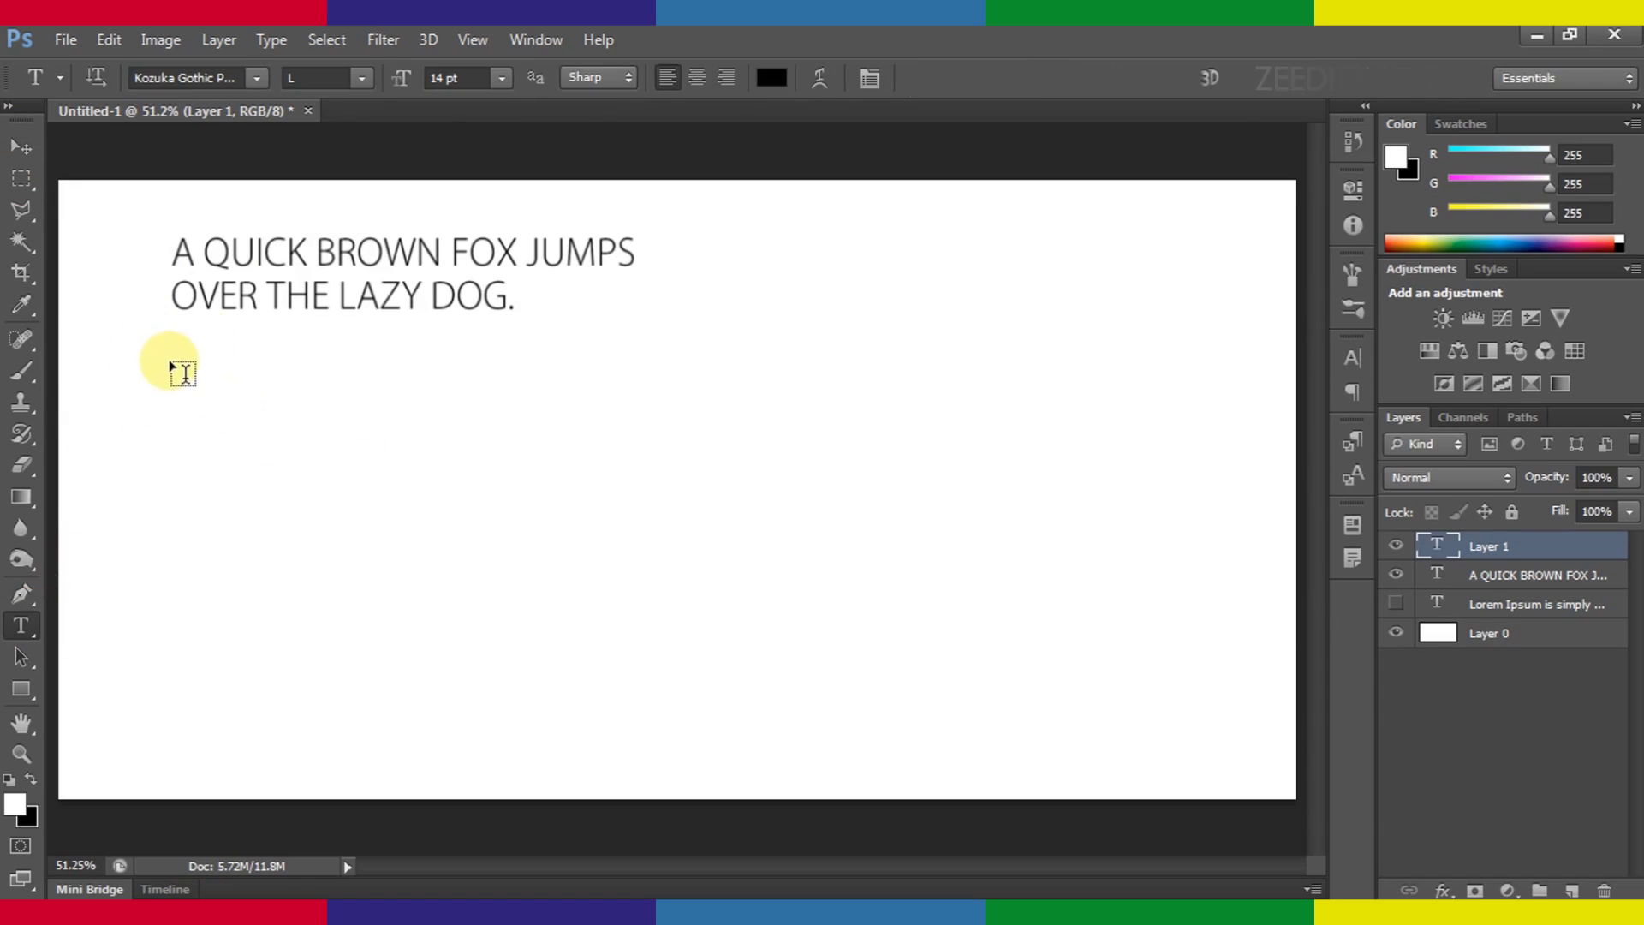
pyautogui.moveTo(171, 363); pyautogui.dragTo(807, 688)
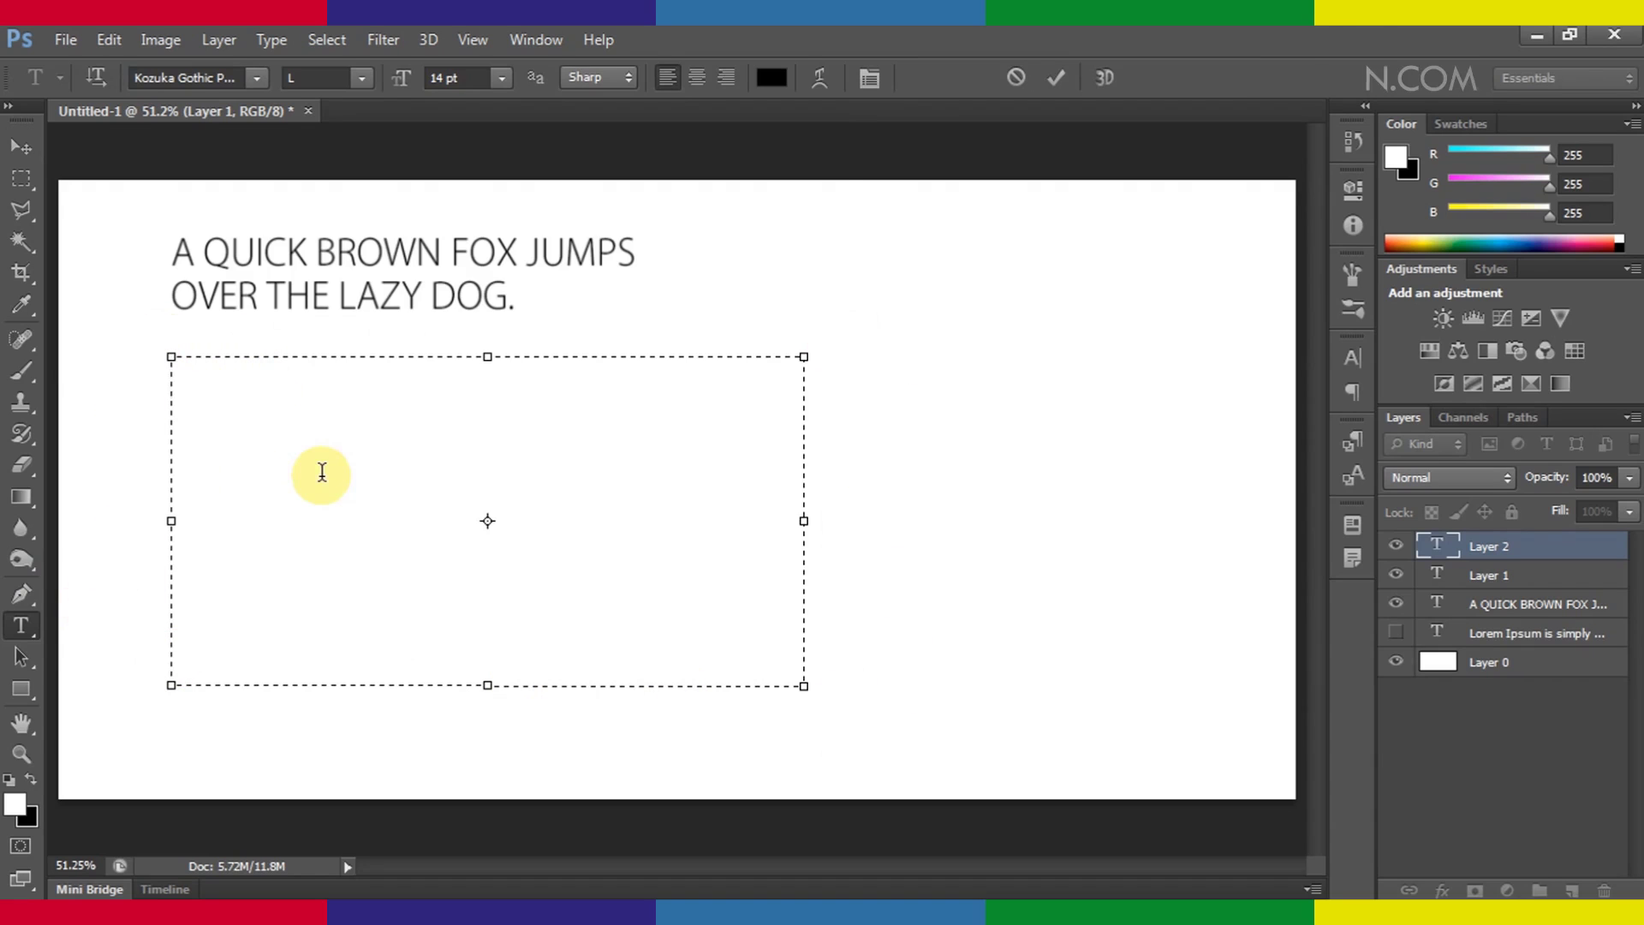
pyautogui.hotkey('ctrl', 'v')
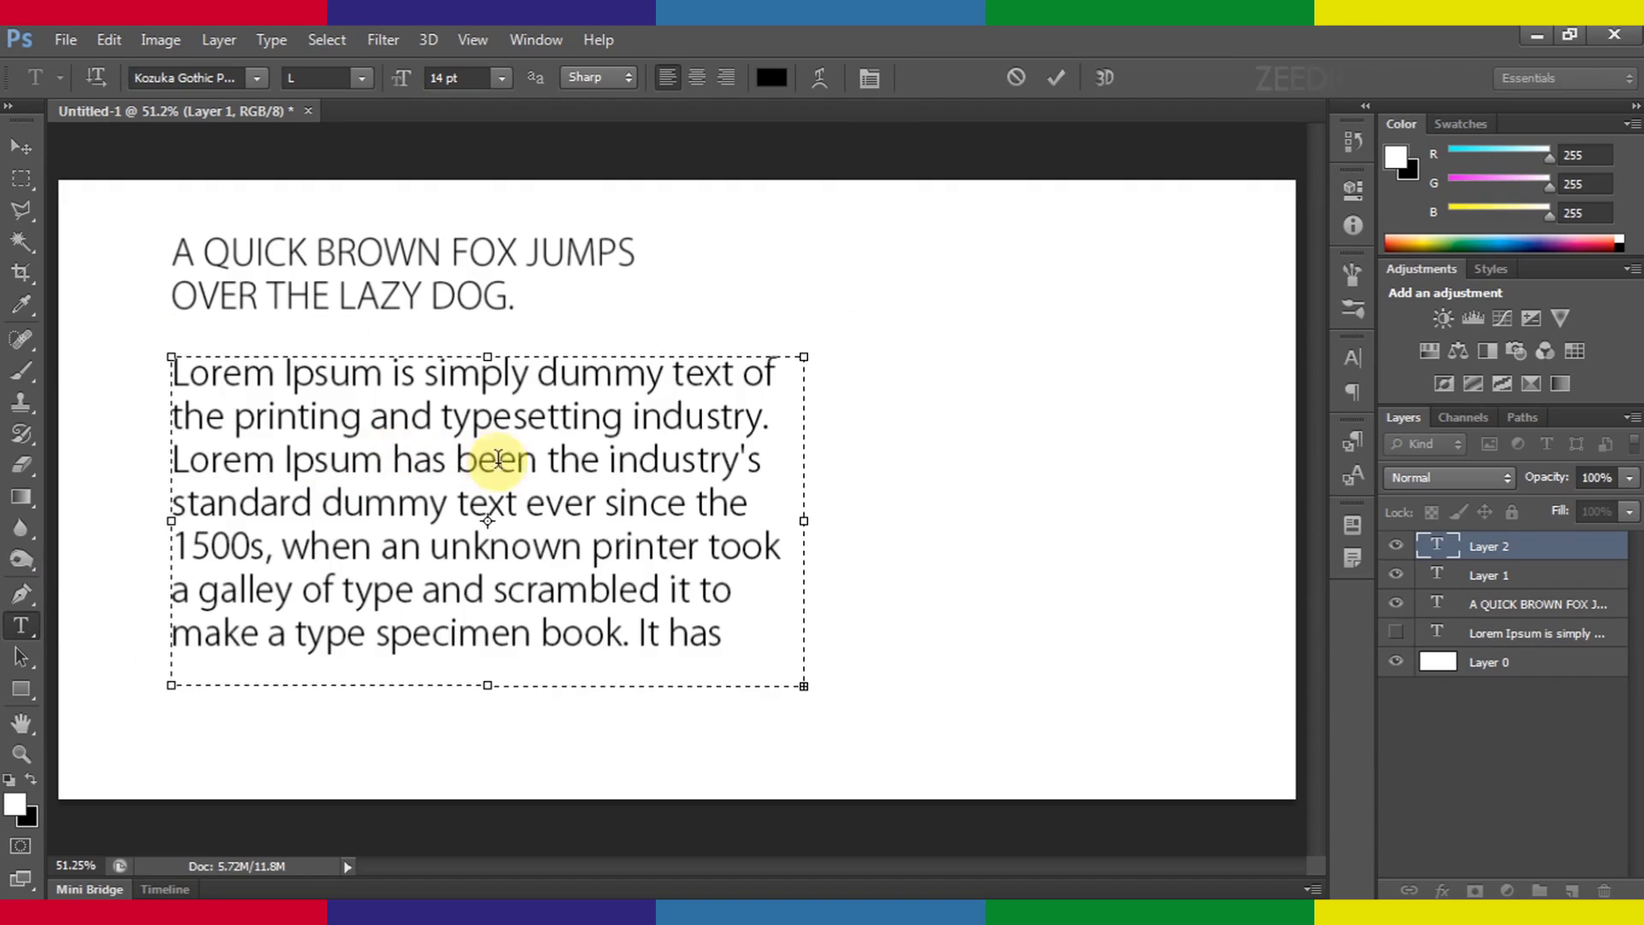
# - Justify the new paragraph with its last line left, then shift it right under the heading
pyautogui.hotkey('ctrl', 'a')
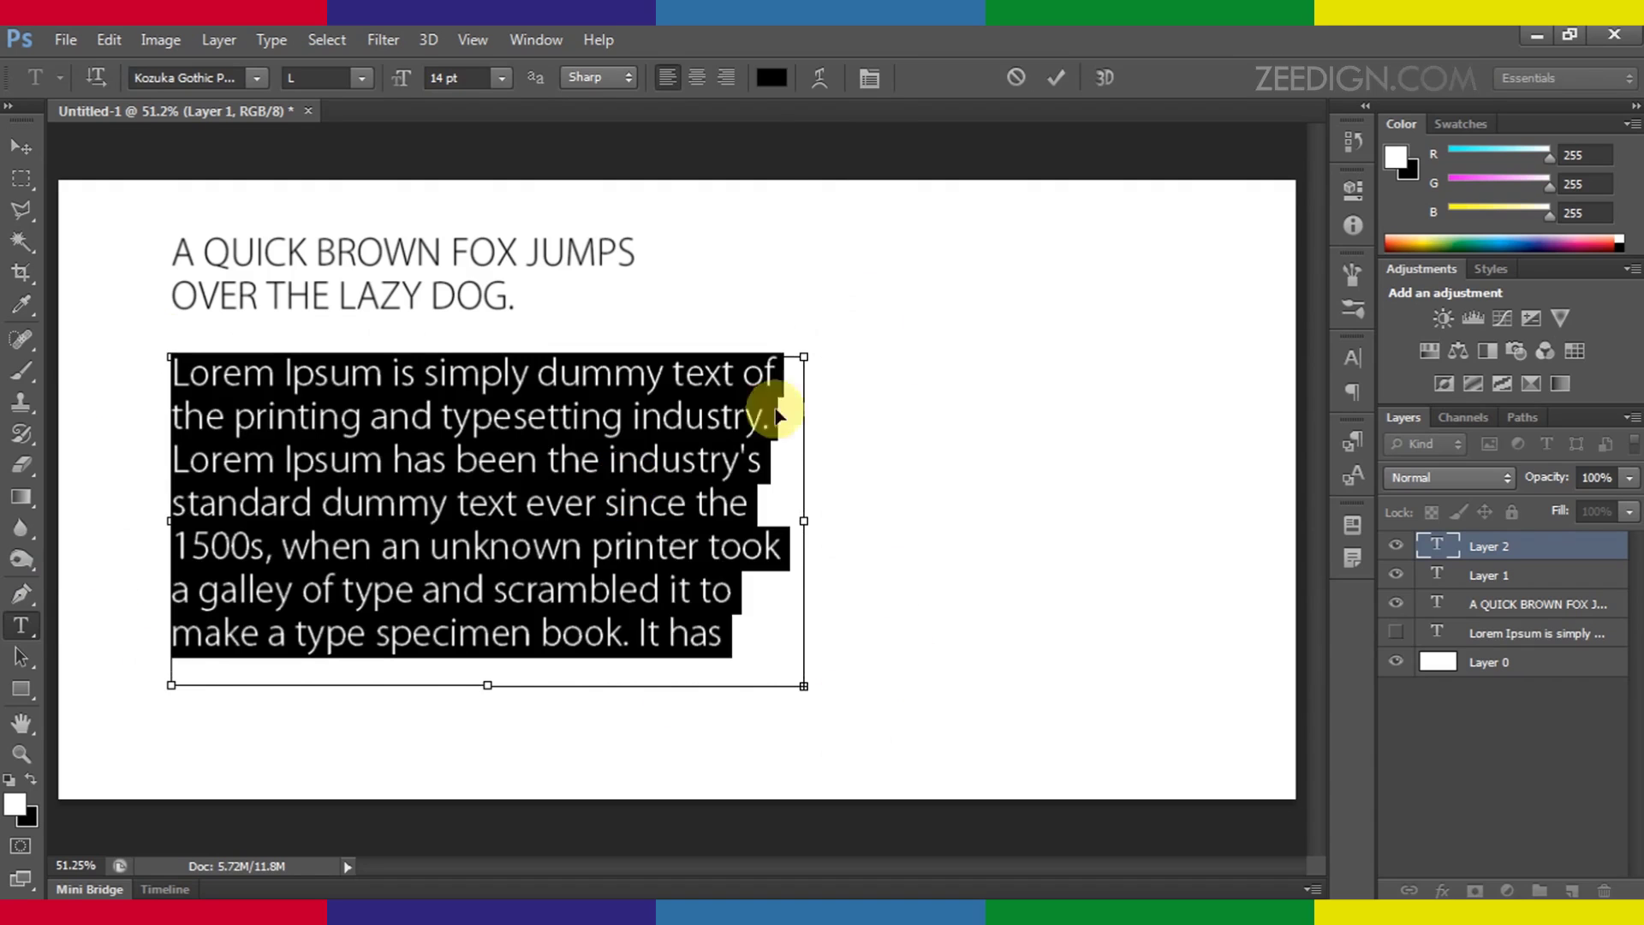
pyautogui.click(875, 81)
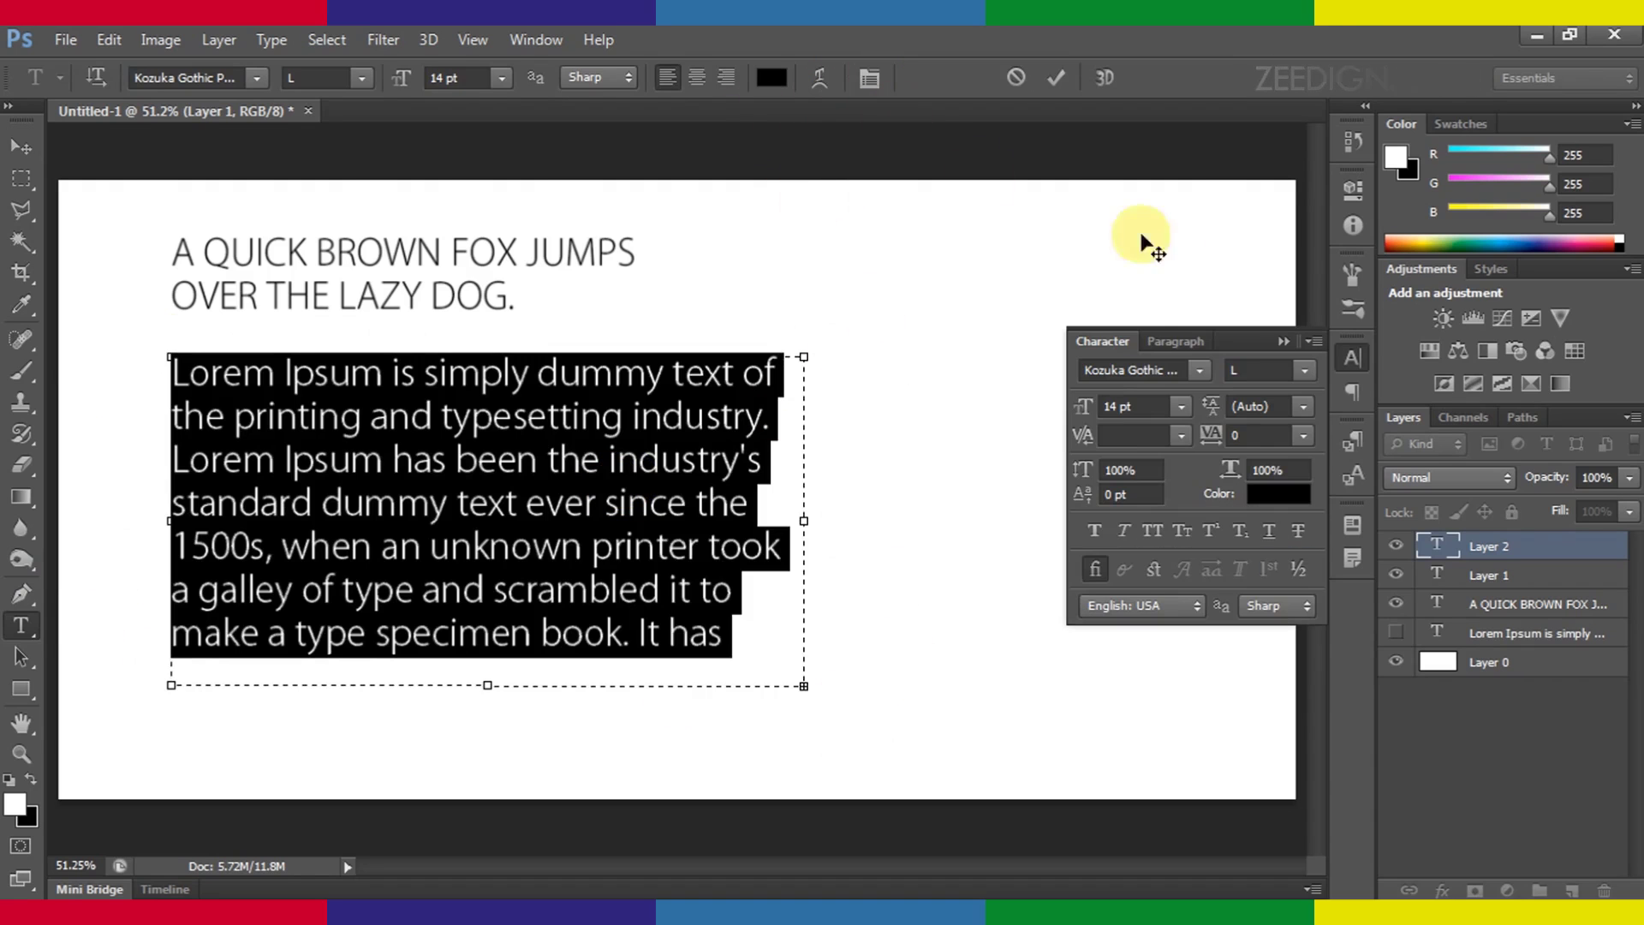
pyautogui.click(1181, 342)
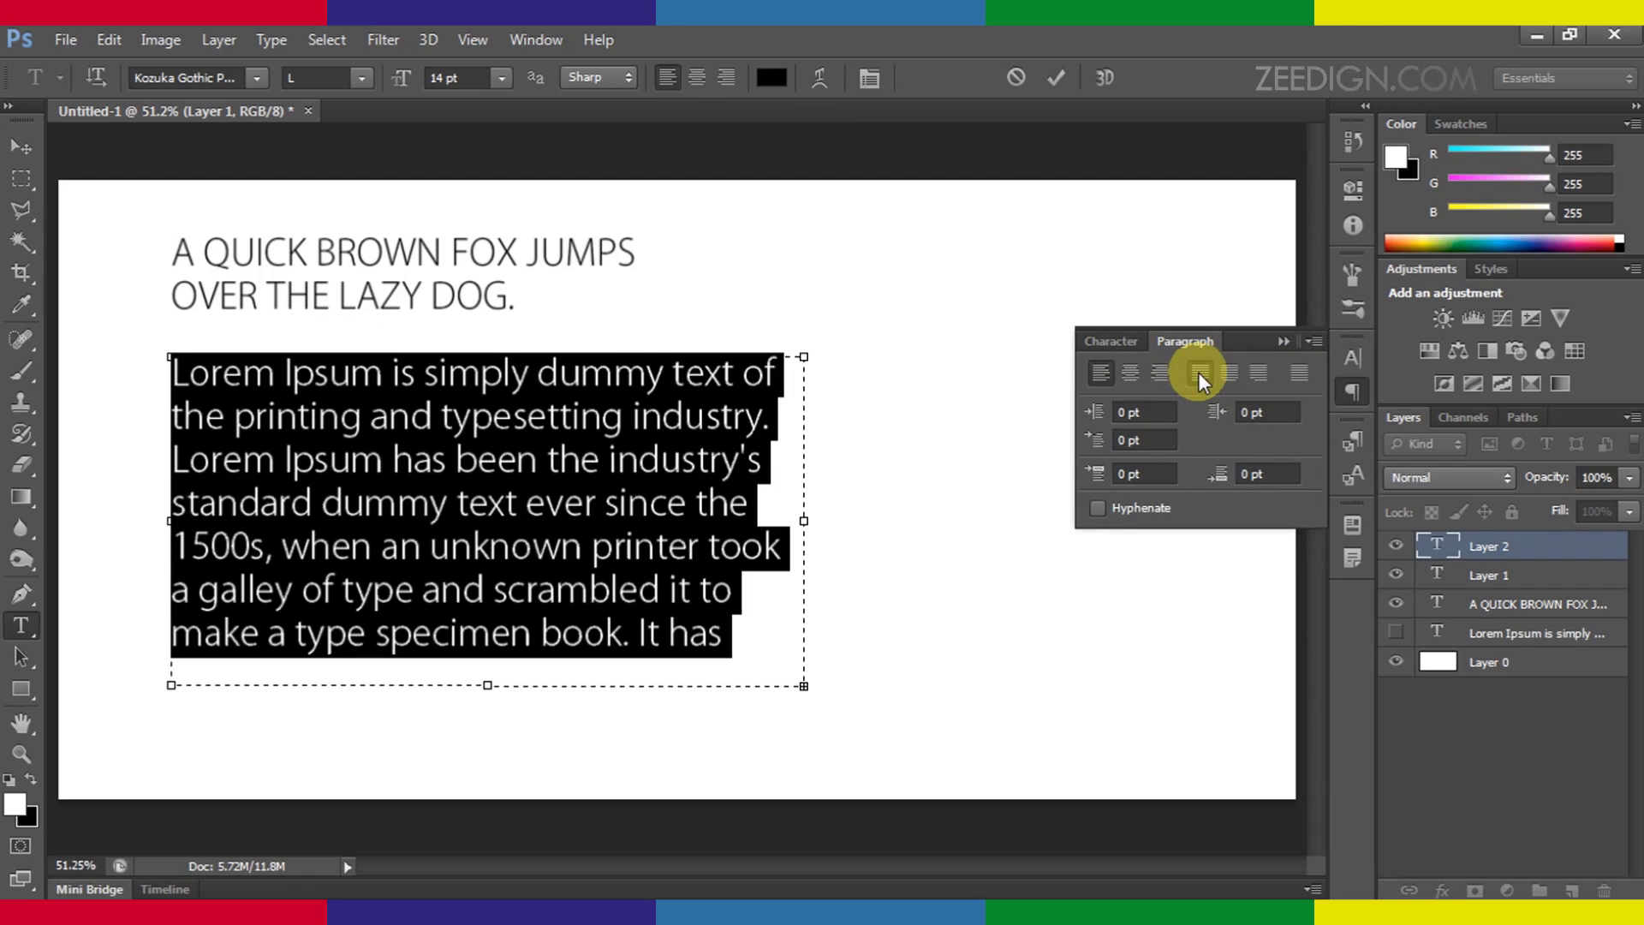
pyautogui.click(1198, 372)
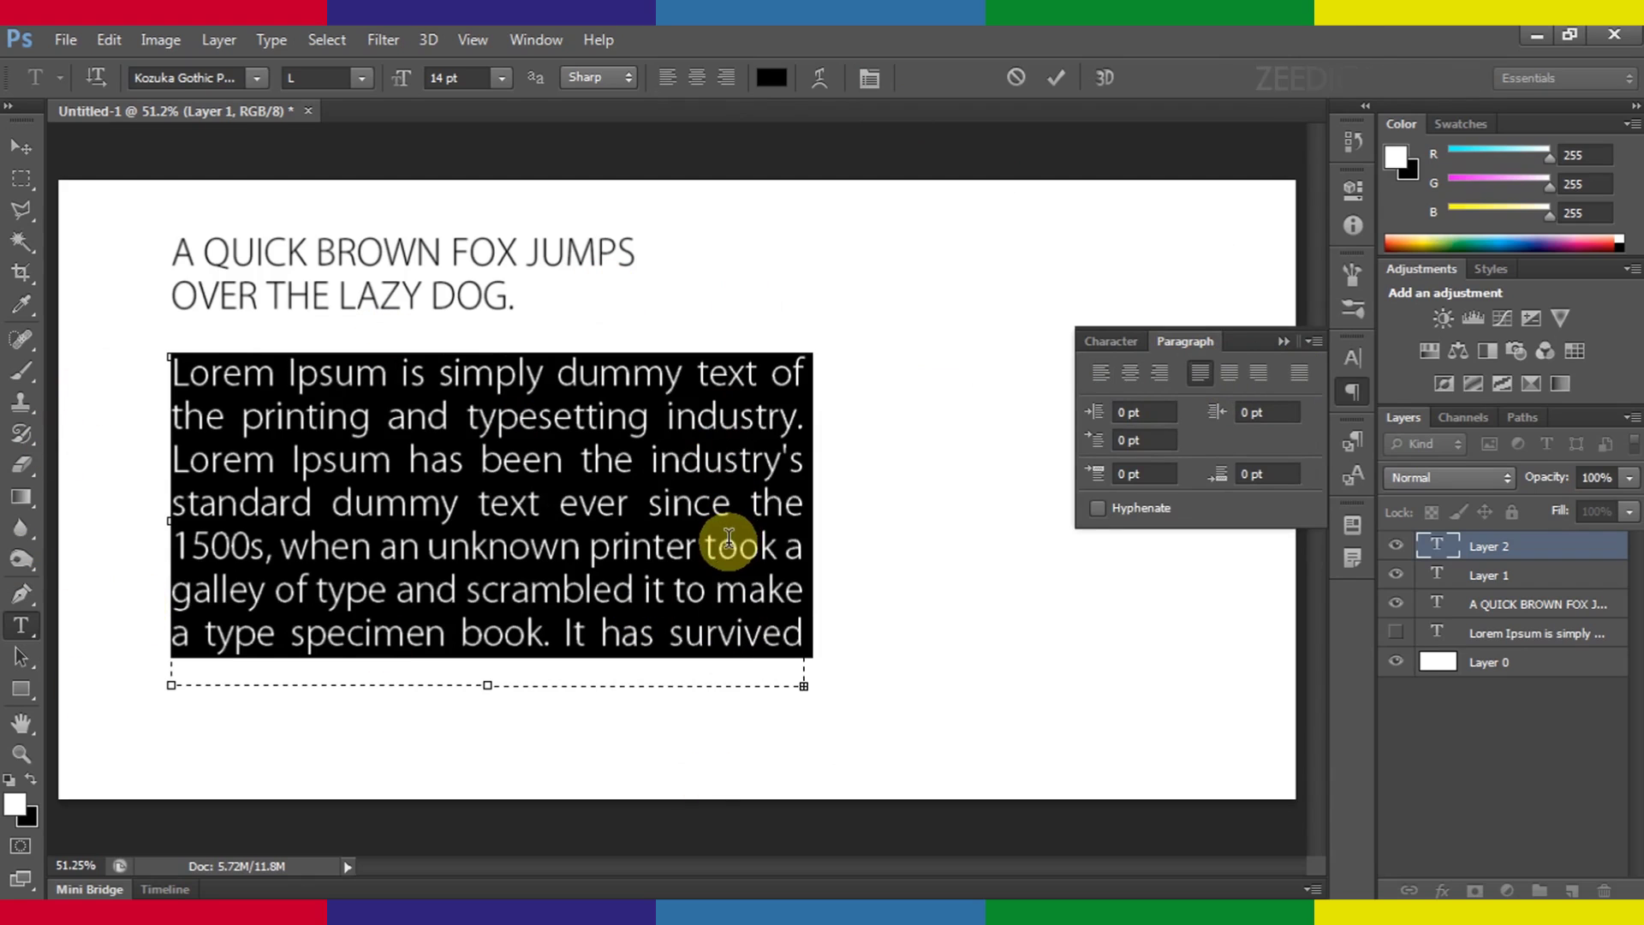
pyautogui.click(1283, 341)
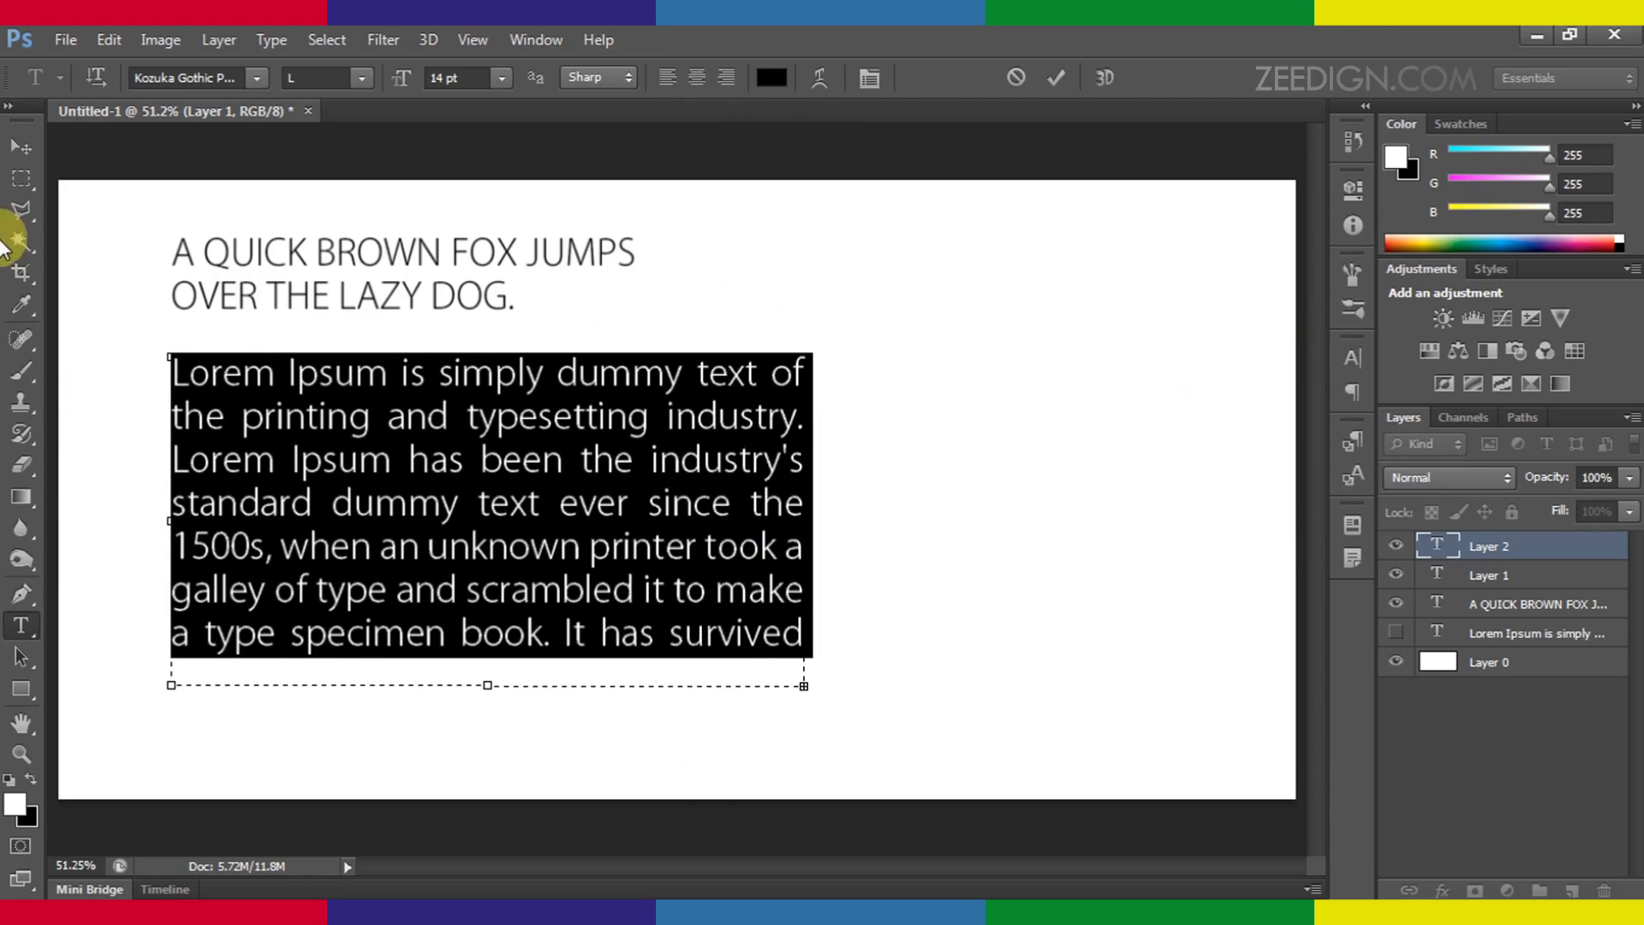
pyautogui.click(21, 148)
pyautogui.moveTo(444, 521); pyautogui.dragTo(624, 520)
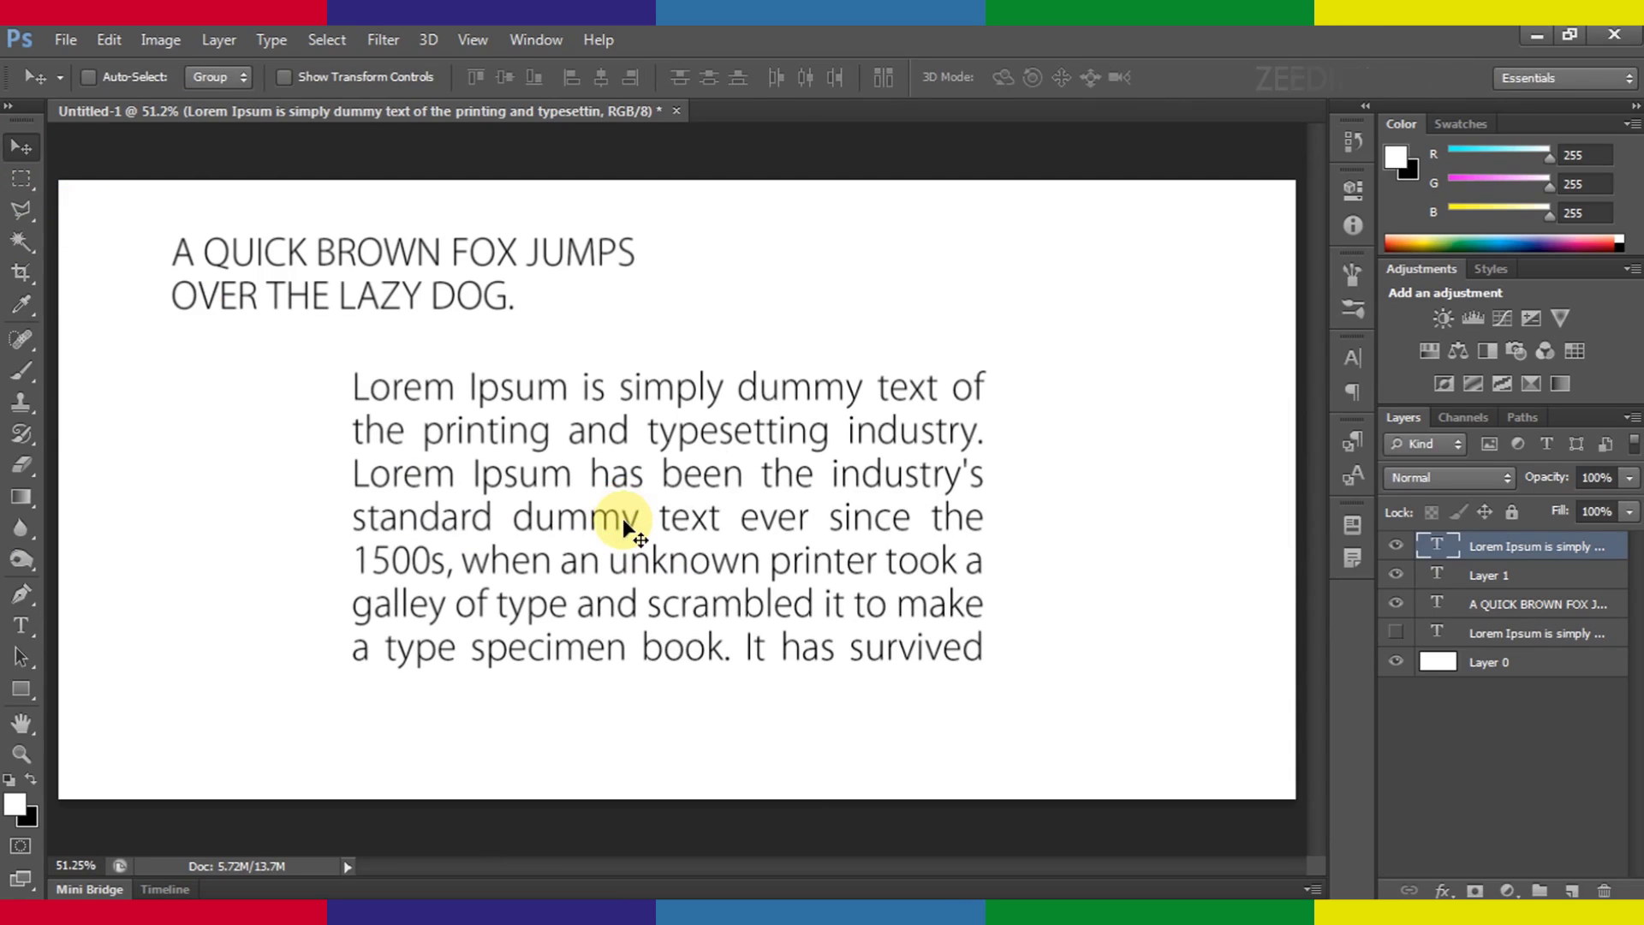